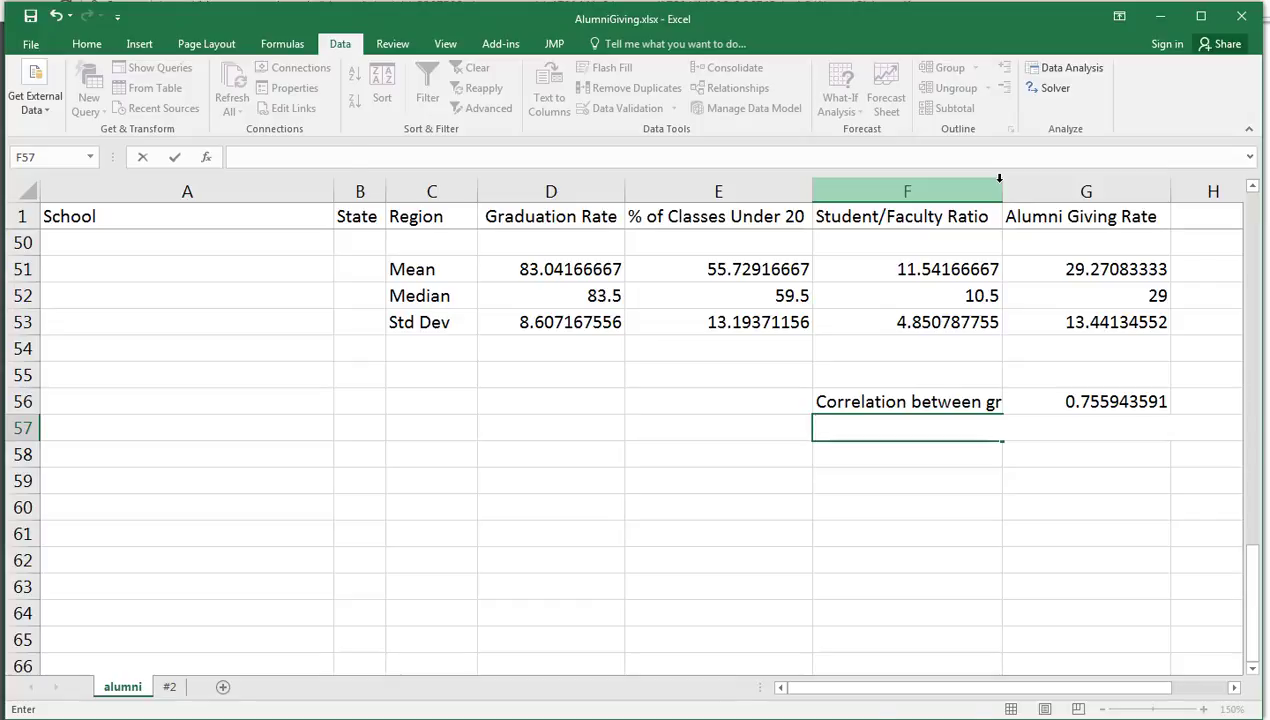
# Autofit column F and enter the label "Correlation between class size and giving rate" in cell F57.
pyautogui.doubleClick(999, 178)
pyautogui.click(1234, 688)
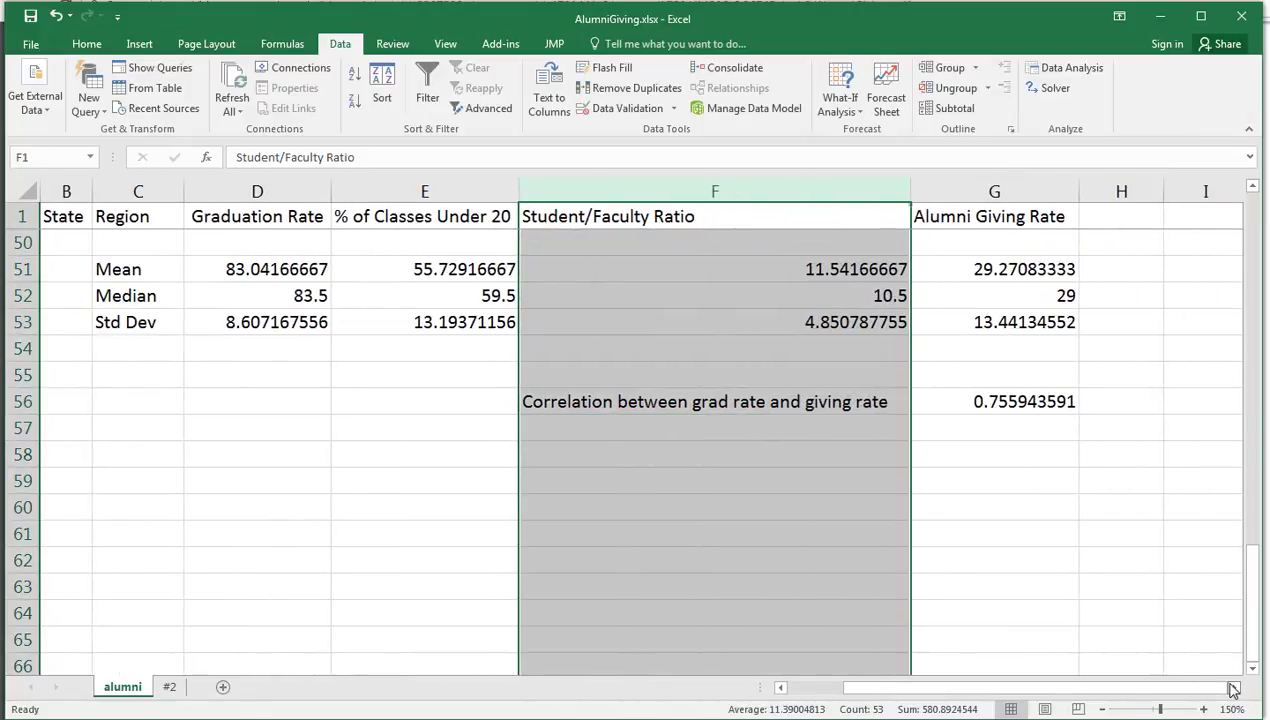
pyautogui.click(639, 435)
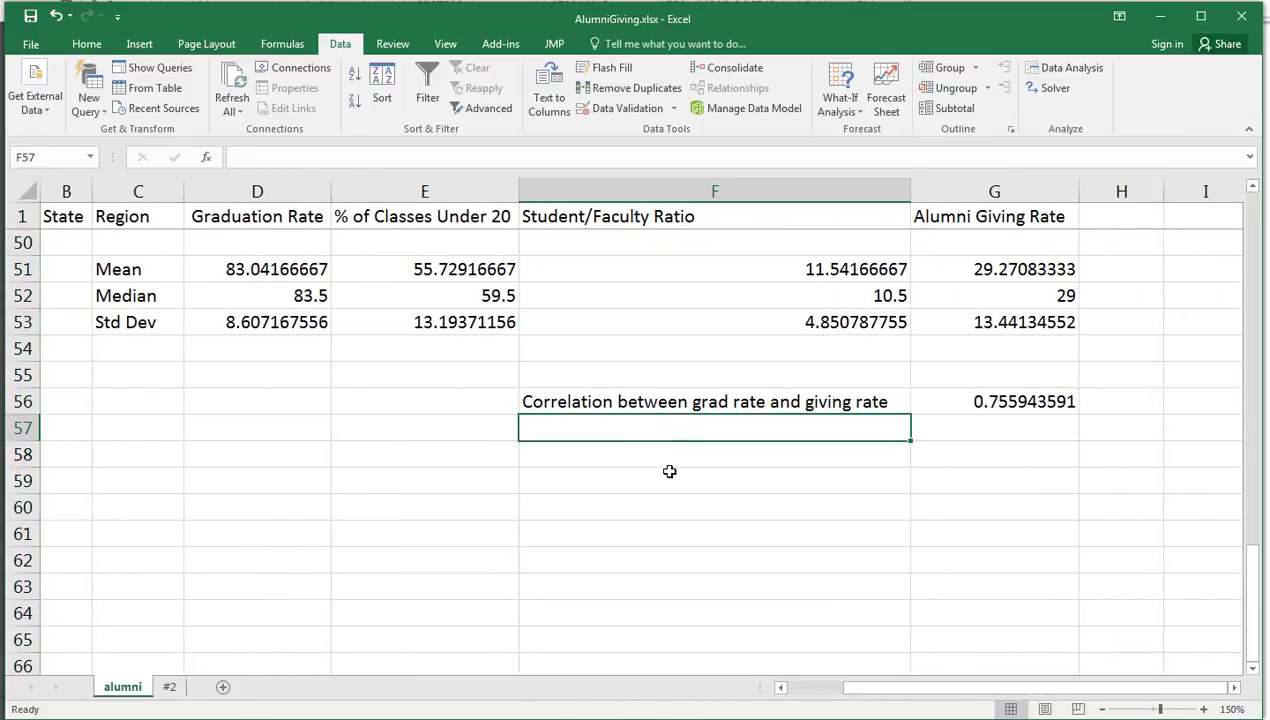
pyautogui.write('Correla')
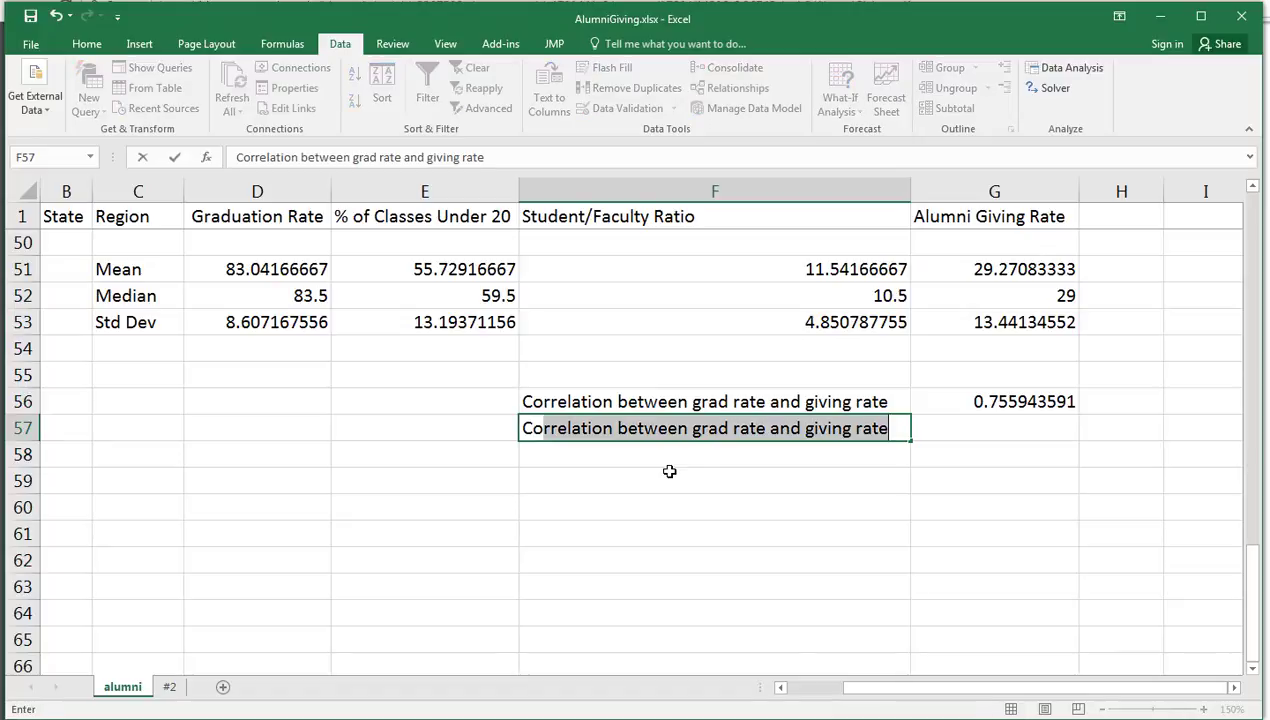
pyautogui.write('tion between ')
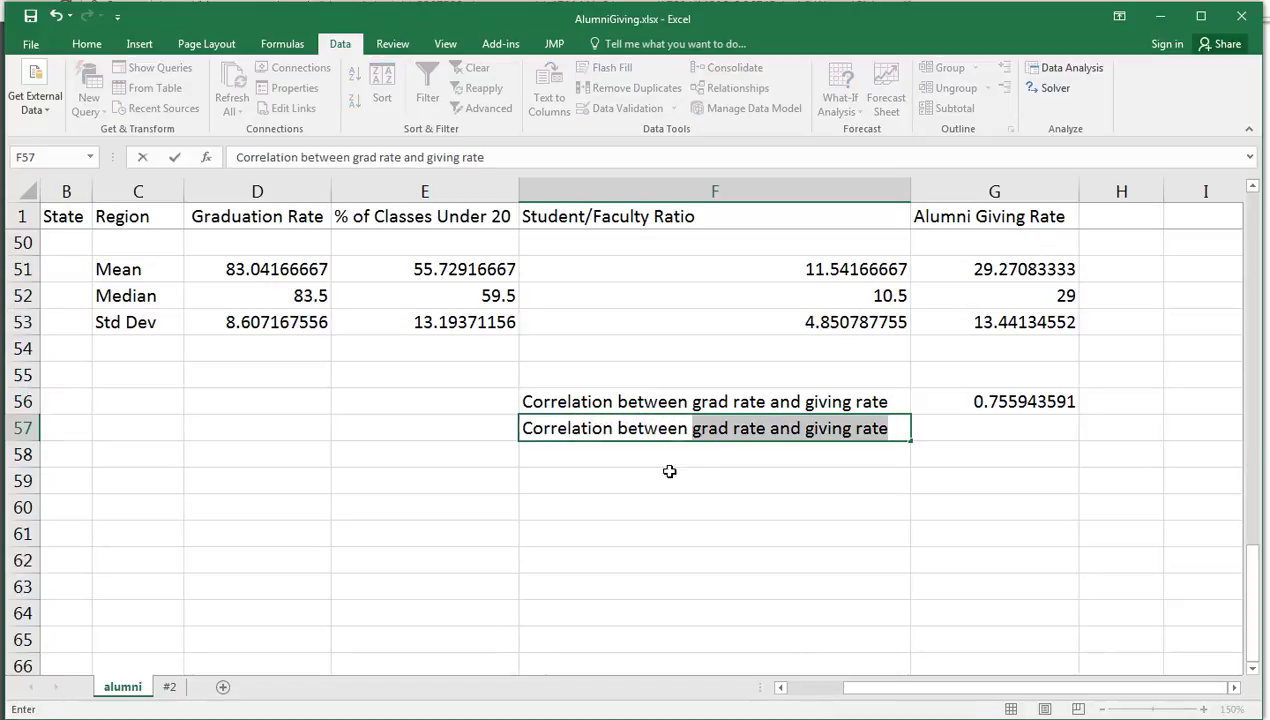
pyautogui.write('clas')
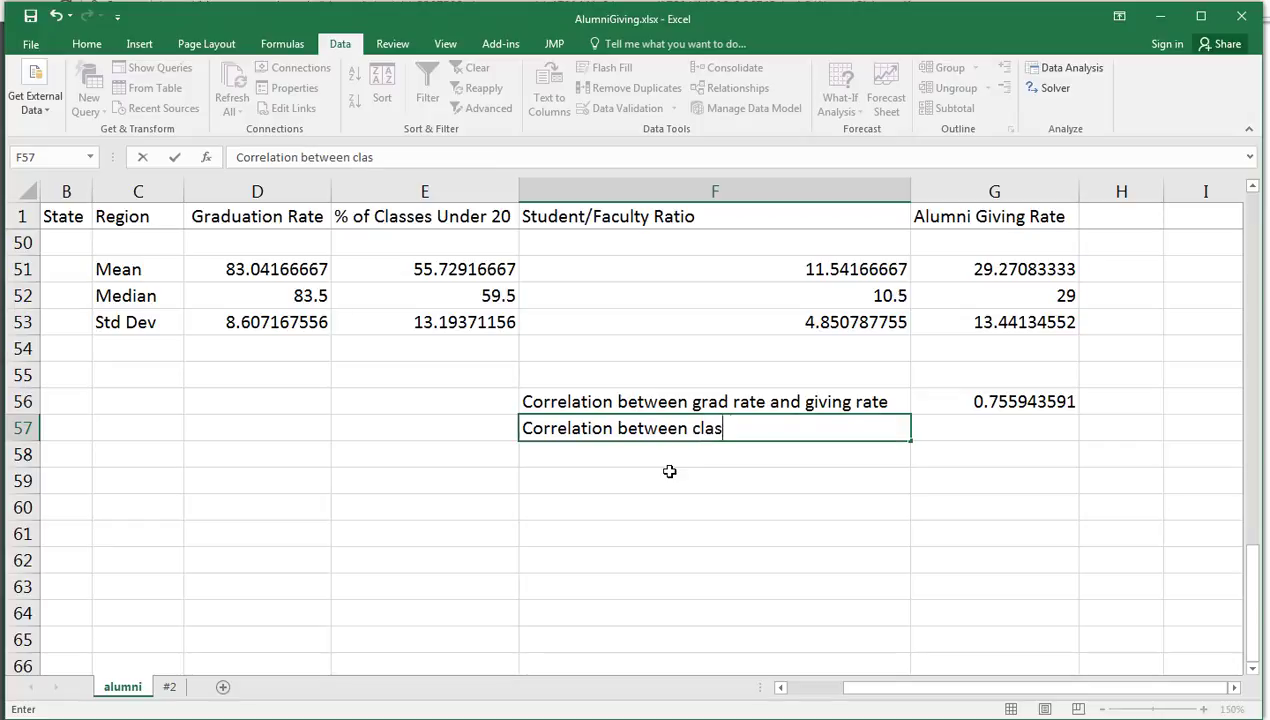
pyautogui.write('s size and giving rate')
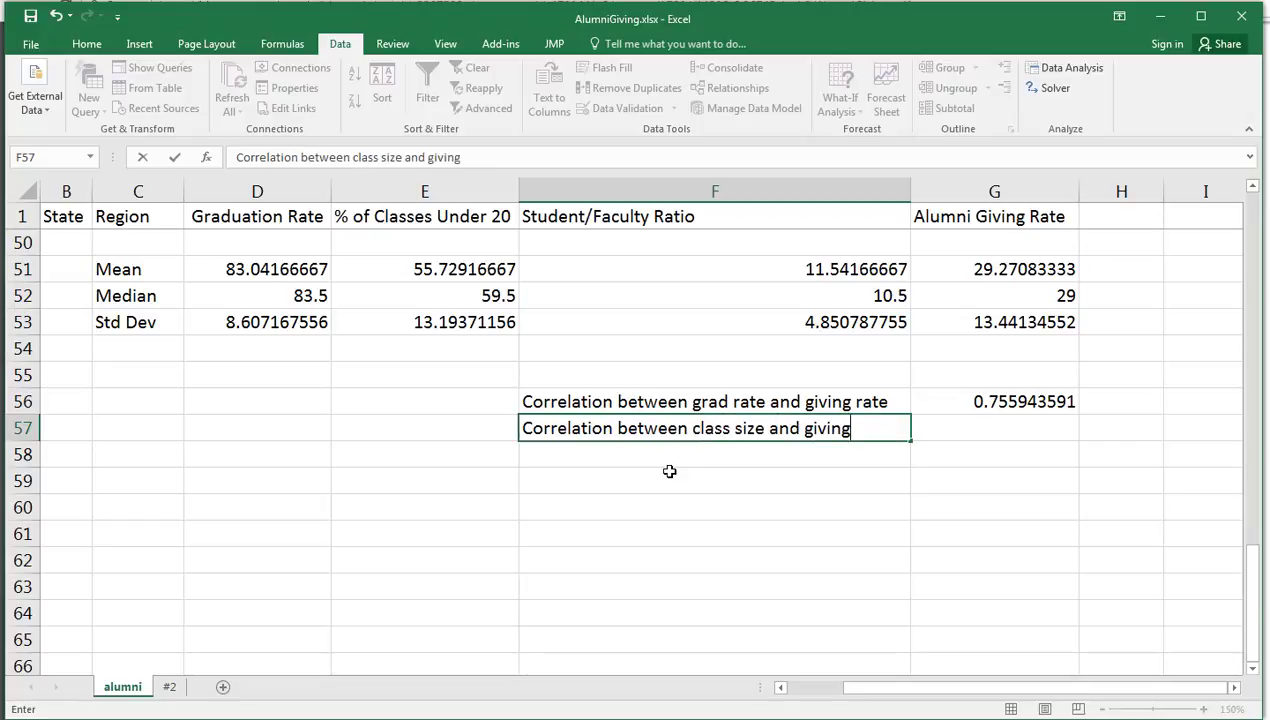
pyautogui.hotkey('ctrl', 'Return')
# Enter the label "Correlation between s/f ratio and giving rate" in cell F58.
pyautogui.press('Down')
pyautogui.write('Corre')
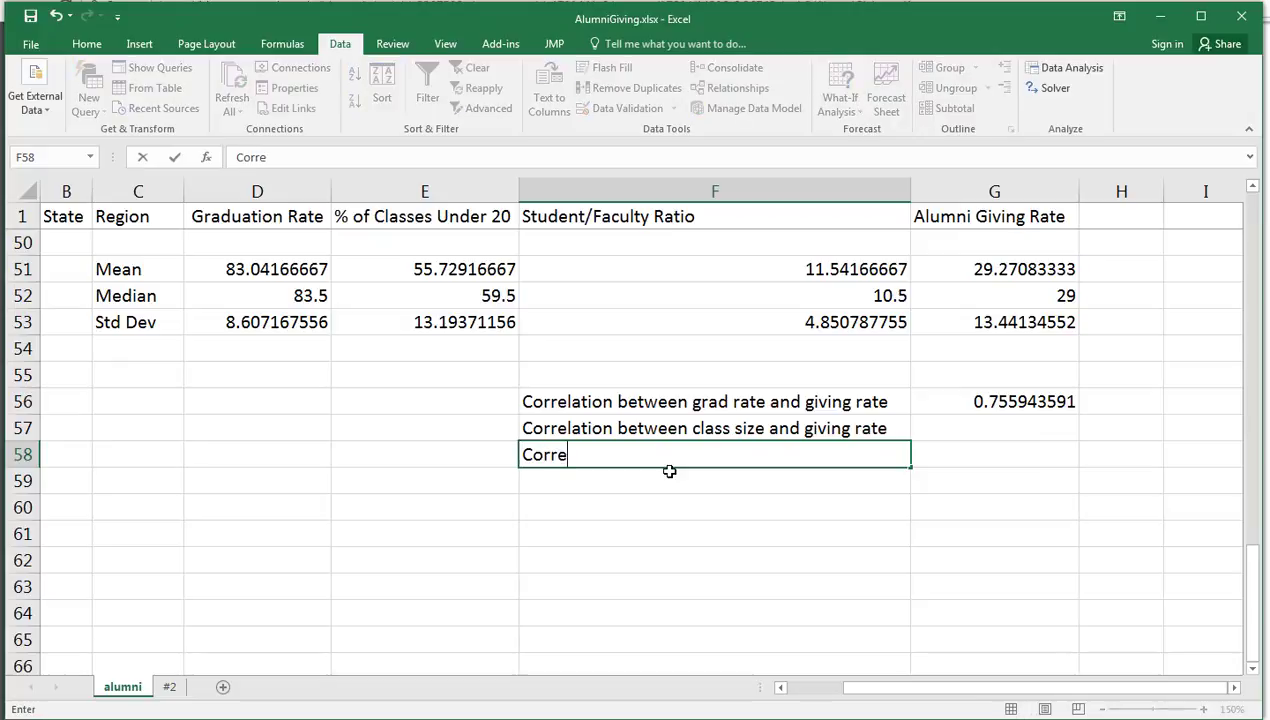
pyautogui.write('lation between ')
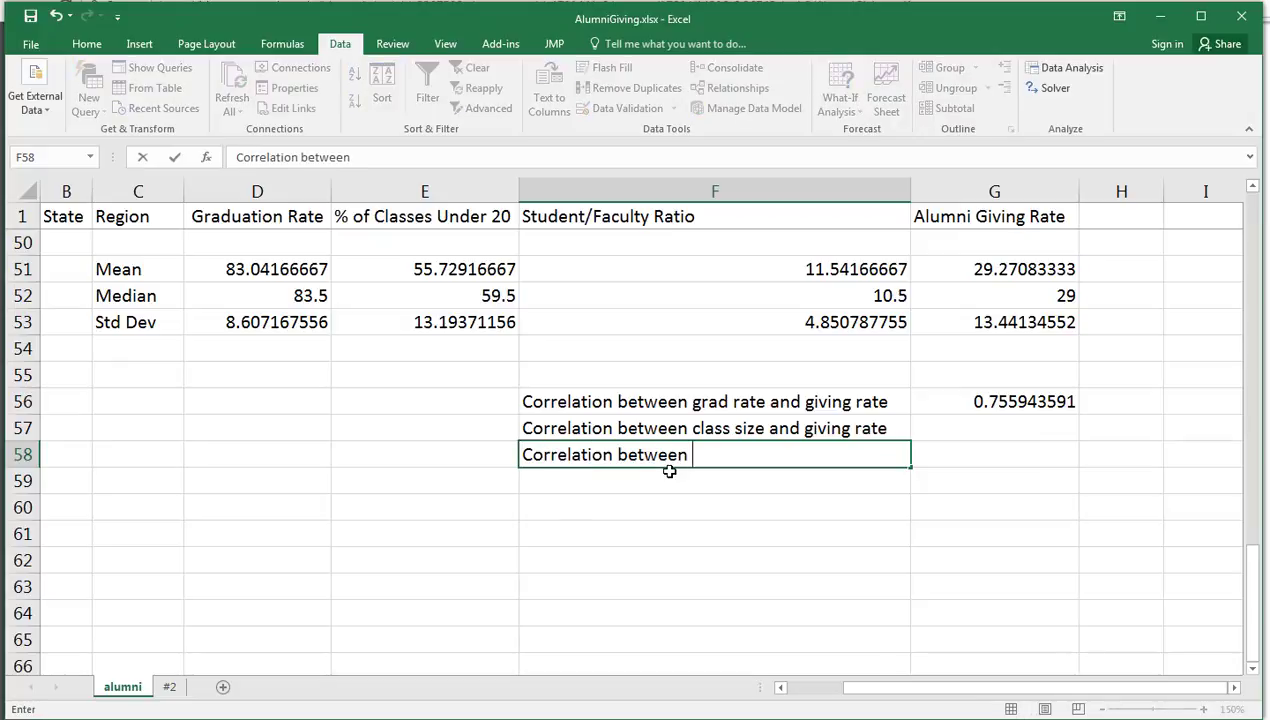
pyautogui.write('s/f ratio and giving rate')
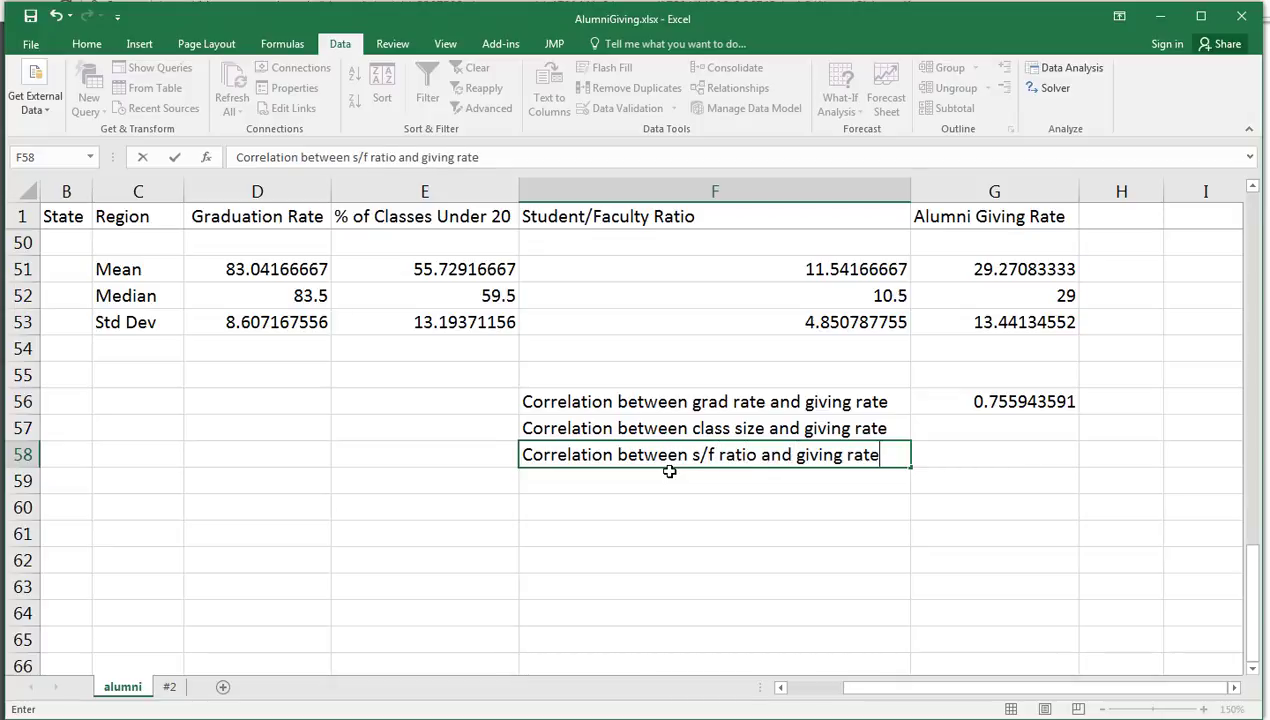
pyautogui.press('Tab')
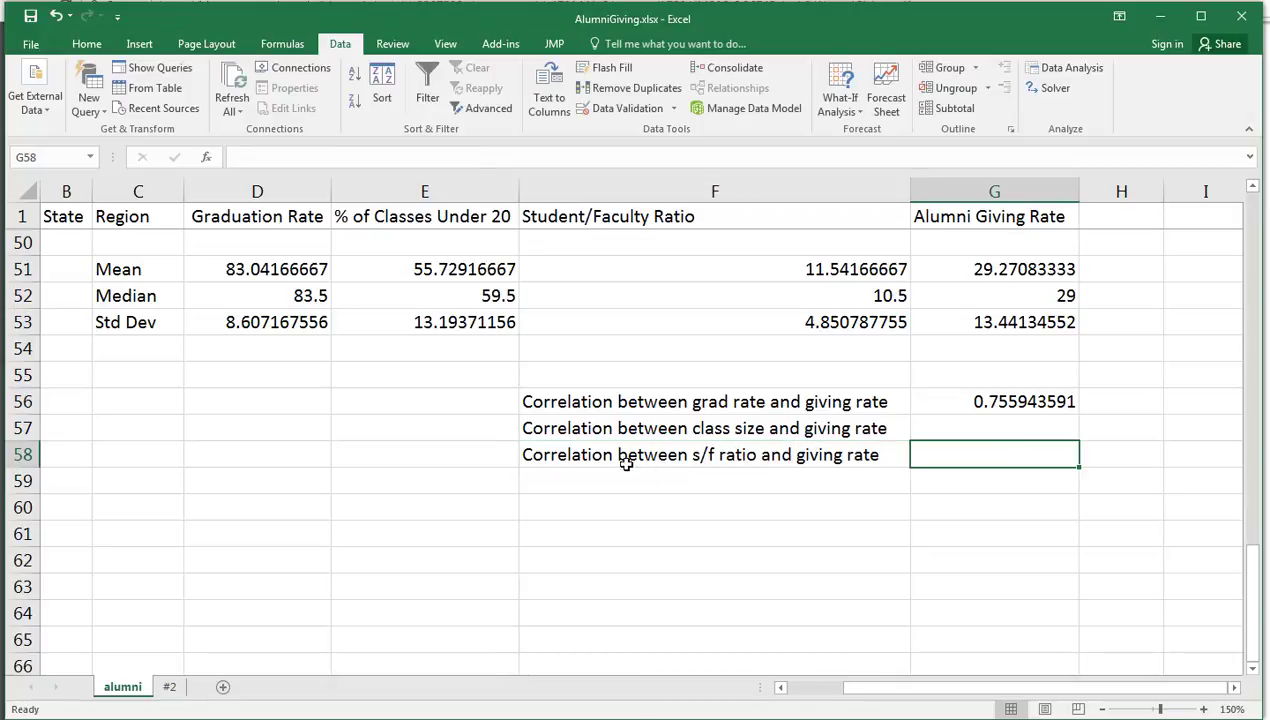
# Calculate the correlation between class size and giving rate in G57 with =correl(e2:e49,g2:g49).
pyautogui.click(947, 425)
pyautogui.write('=')
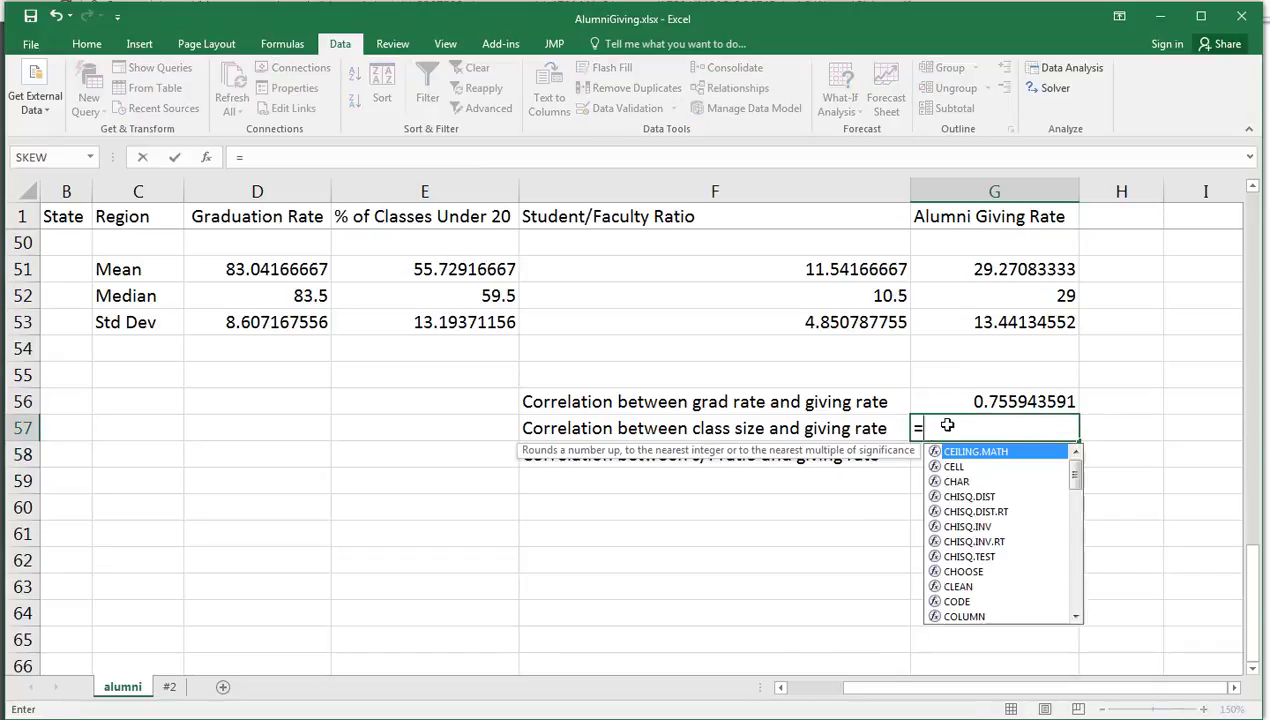
pyautogui.write('correl(')
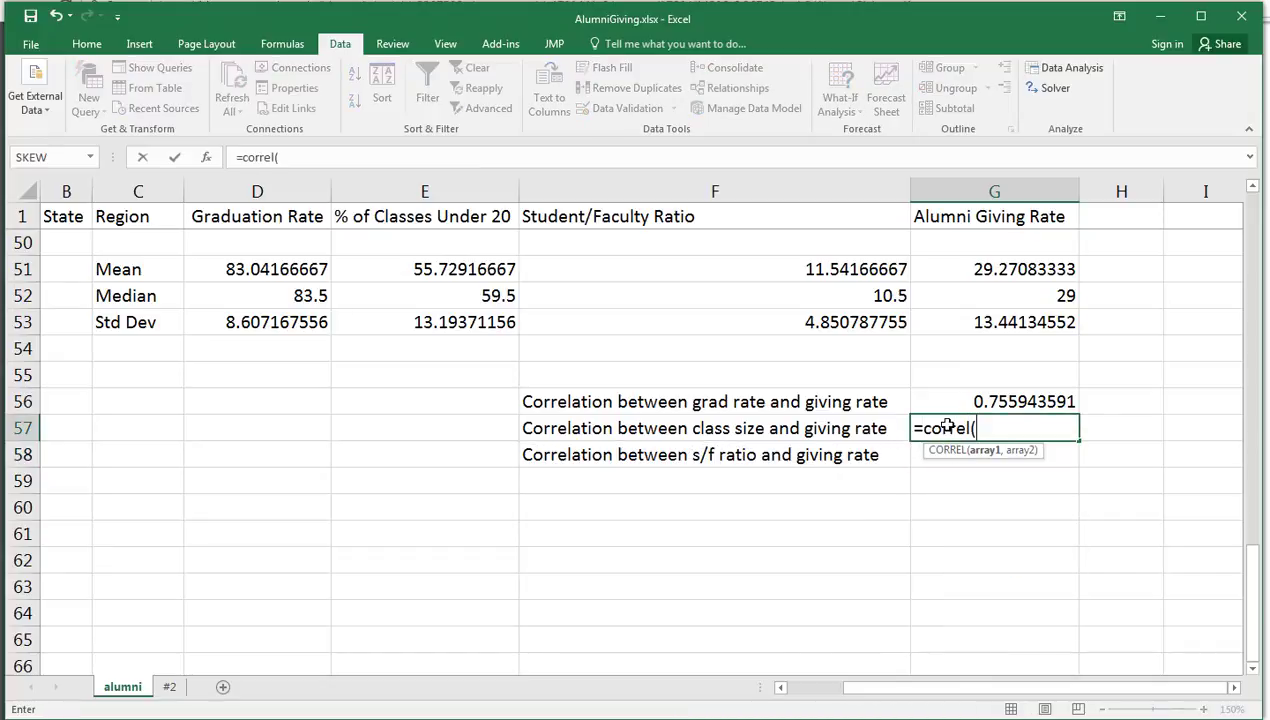
pyautogui.write('a')
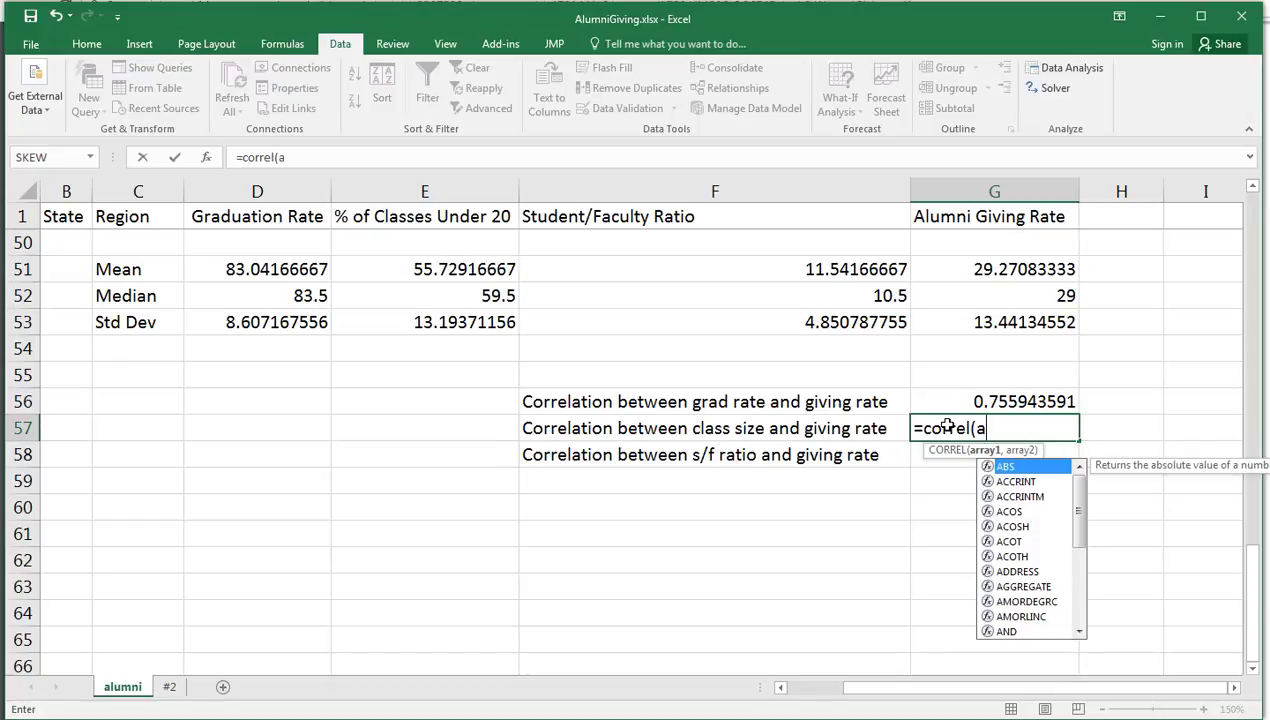
pyautogui.press('BackSpace')
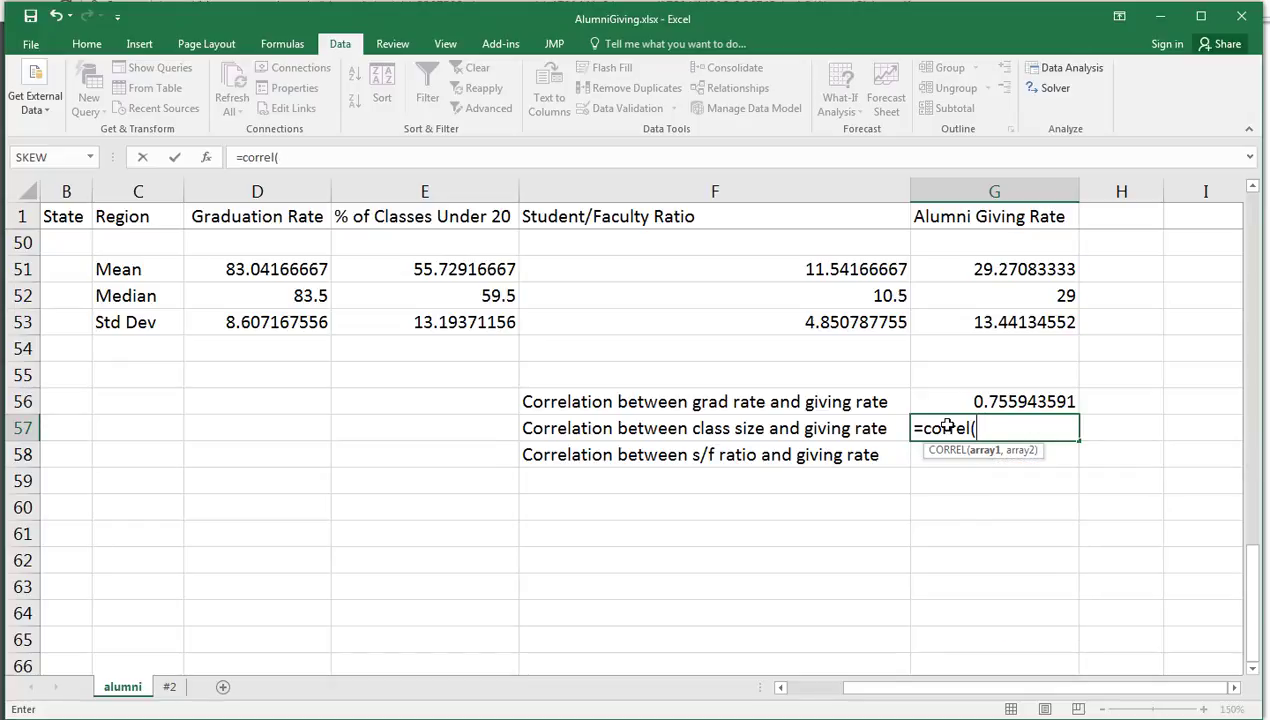
pyautogui.write('e2:')
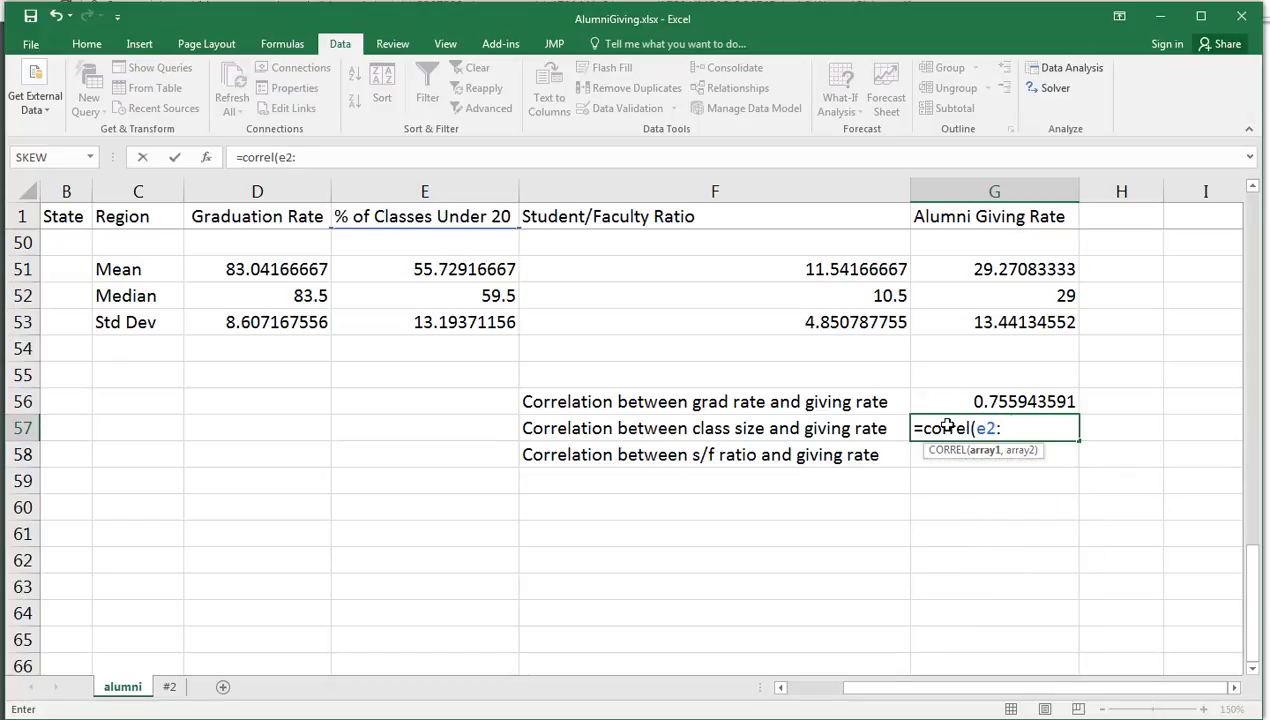
pyautogui.write('5')
pyautogui.press('BackSpace')
pyautogui.write('e49,')
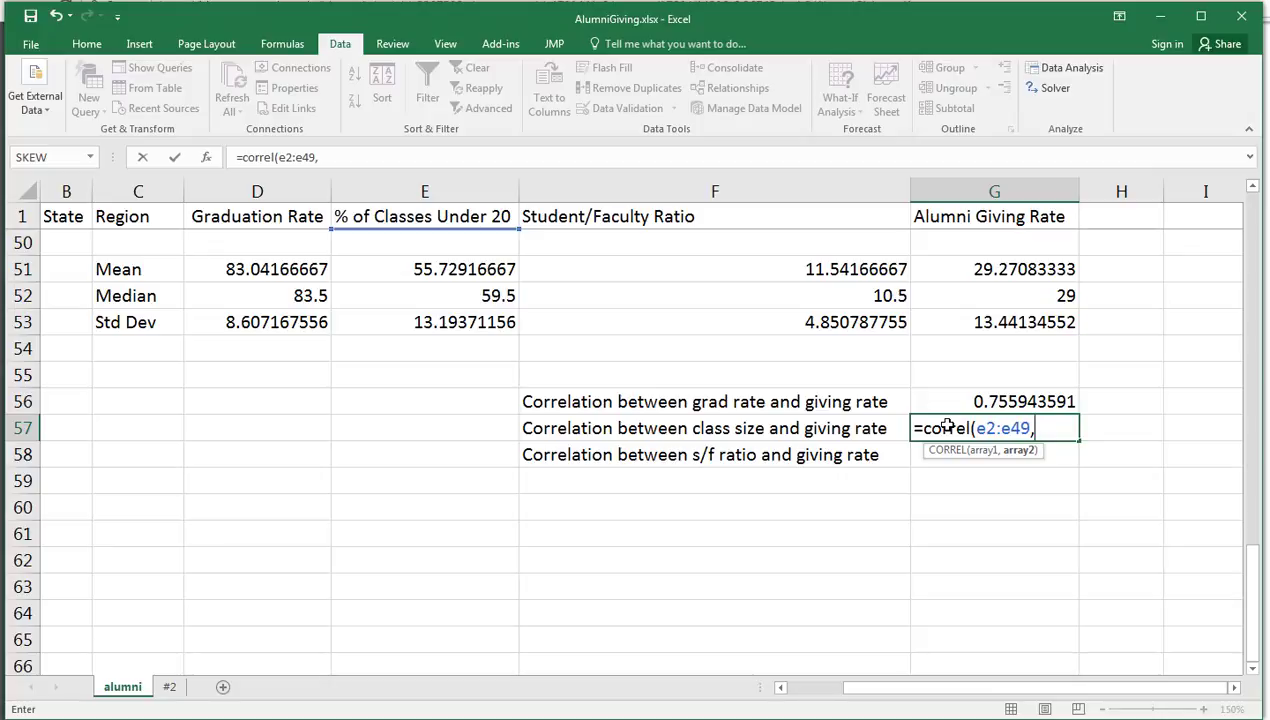
pyautogui.write('g2')
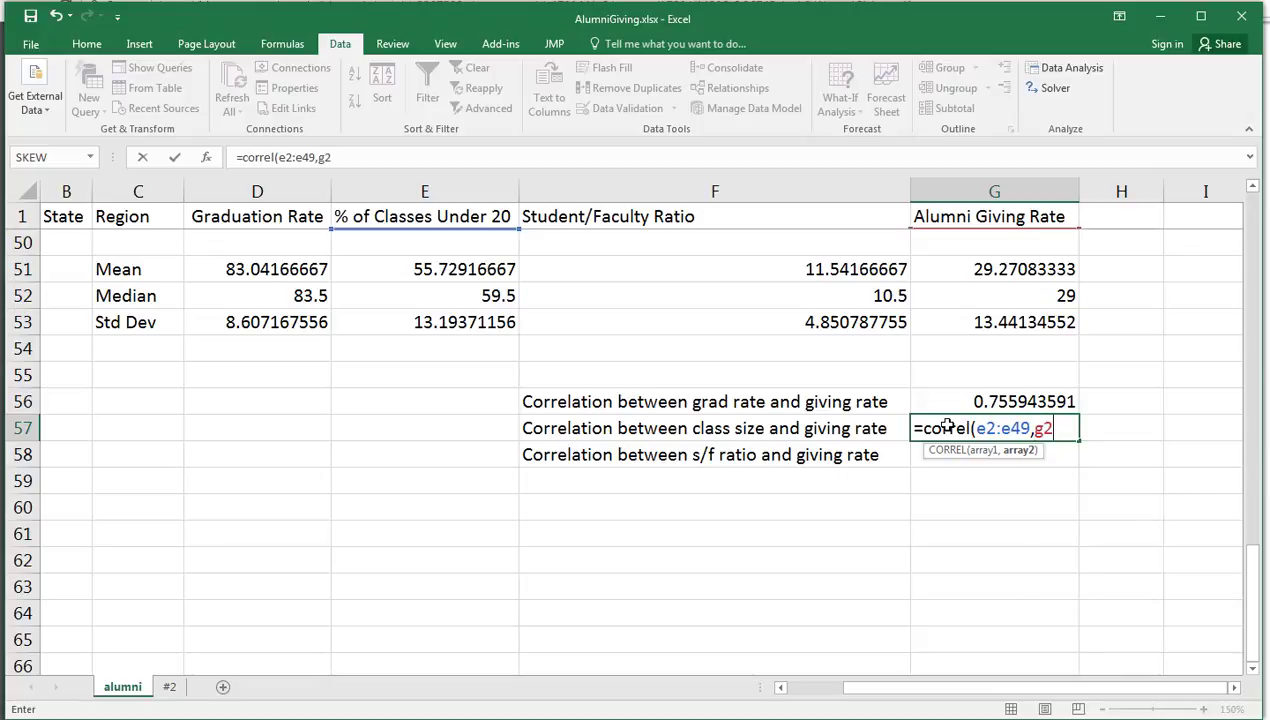
pyautogui.write(':g49')
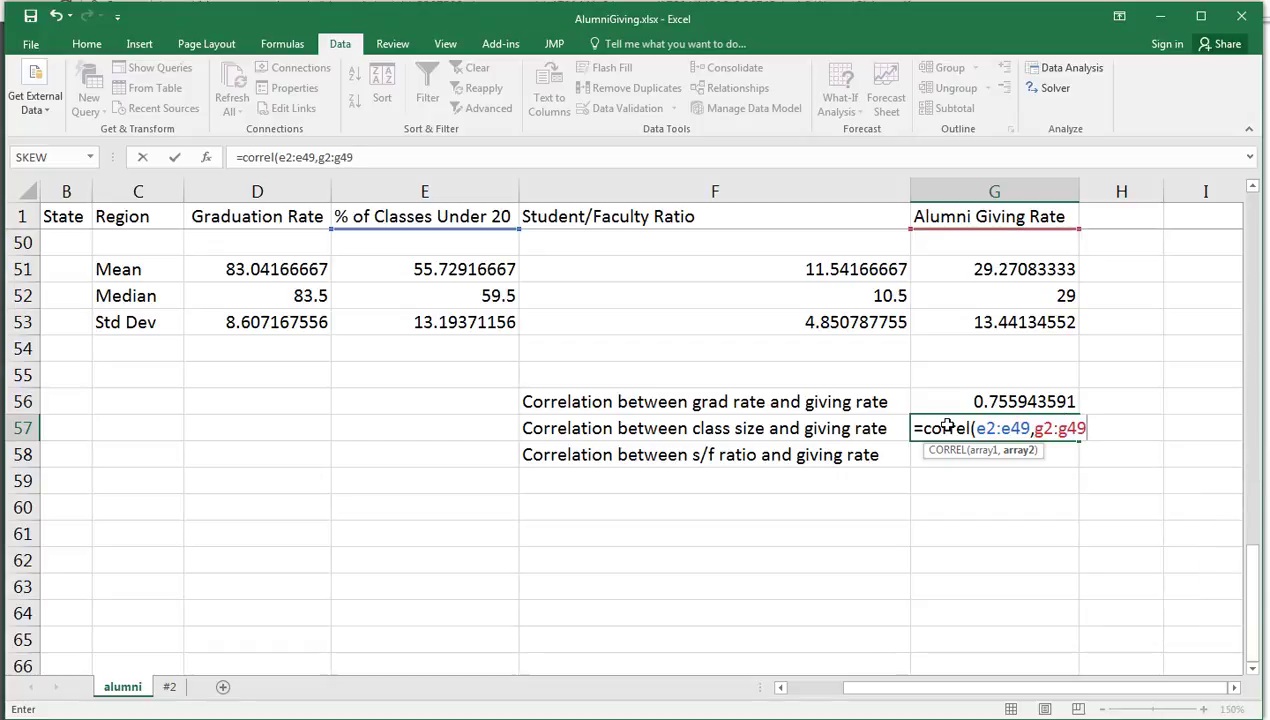
pyautogui.write(')')
pyautogui.press('Return')
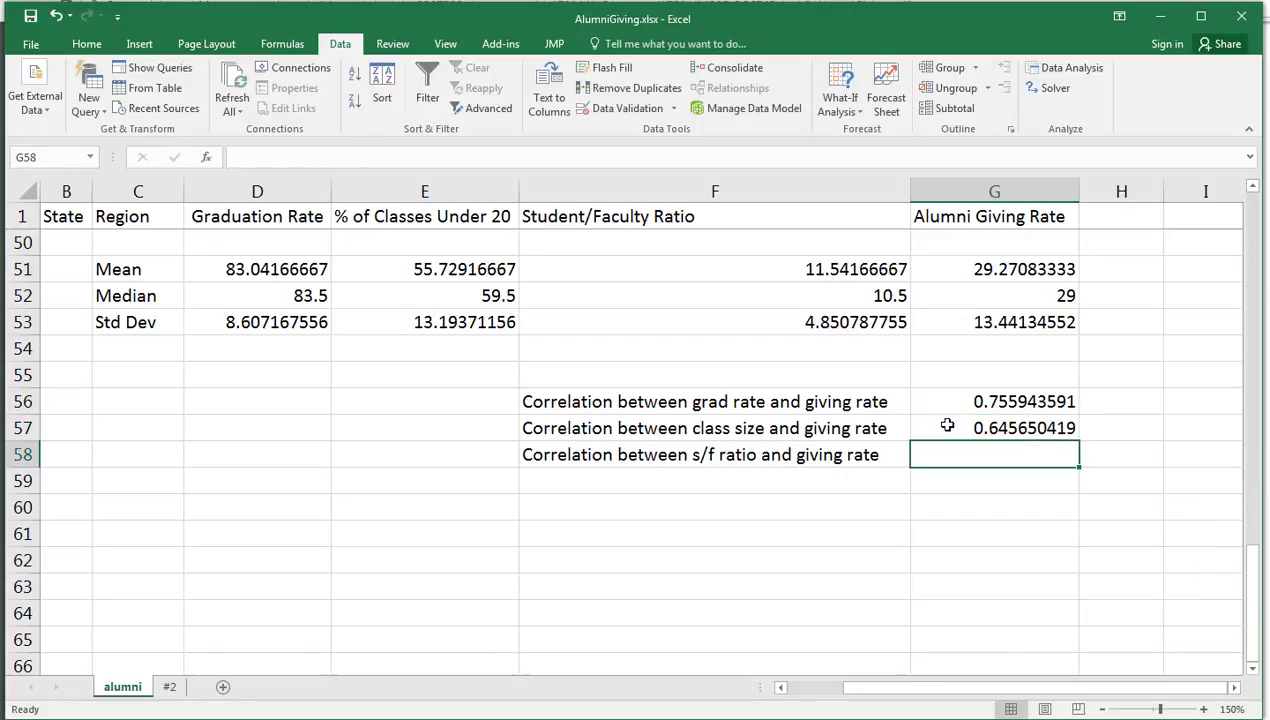
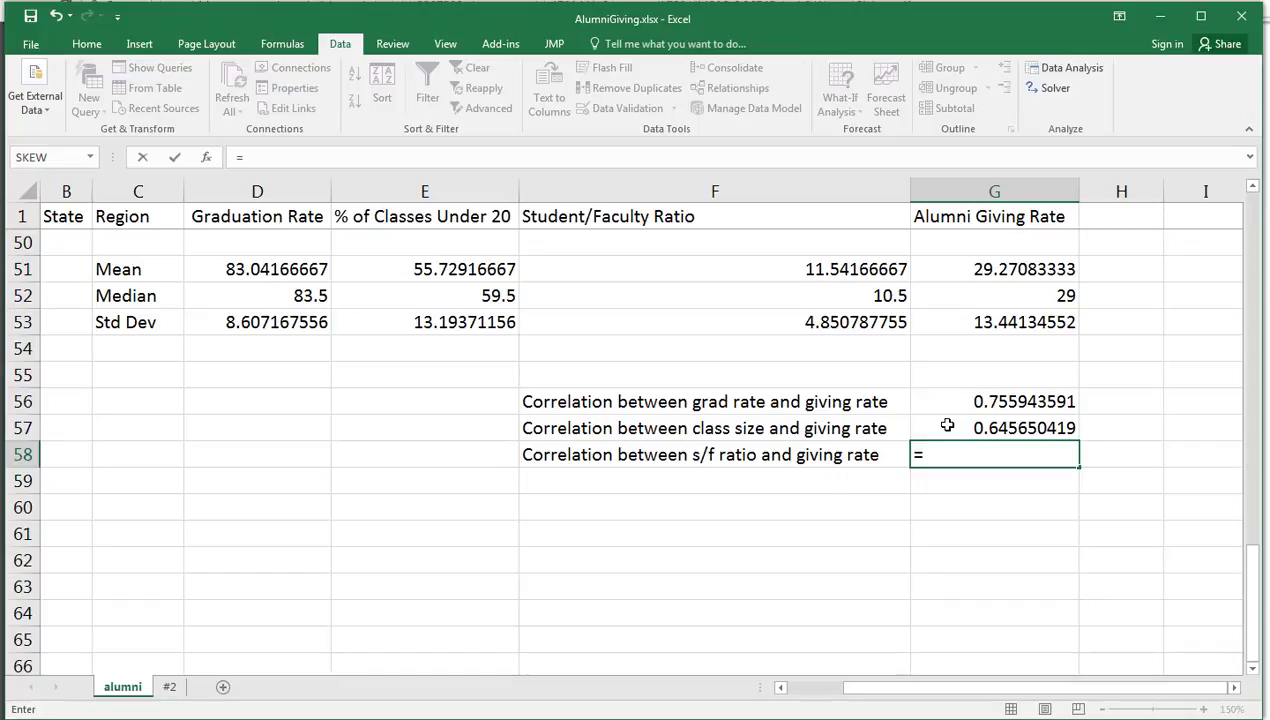
# Calculate the correlation between student/faculty ratio and giving rate in G58, using CORREL on f2:f49 and g2:g49.
pyautogui.write('(')
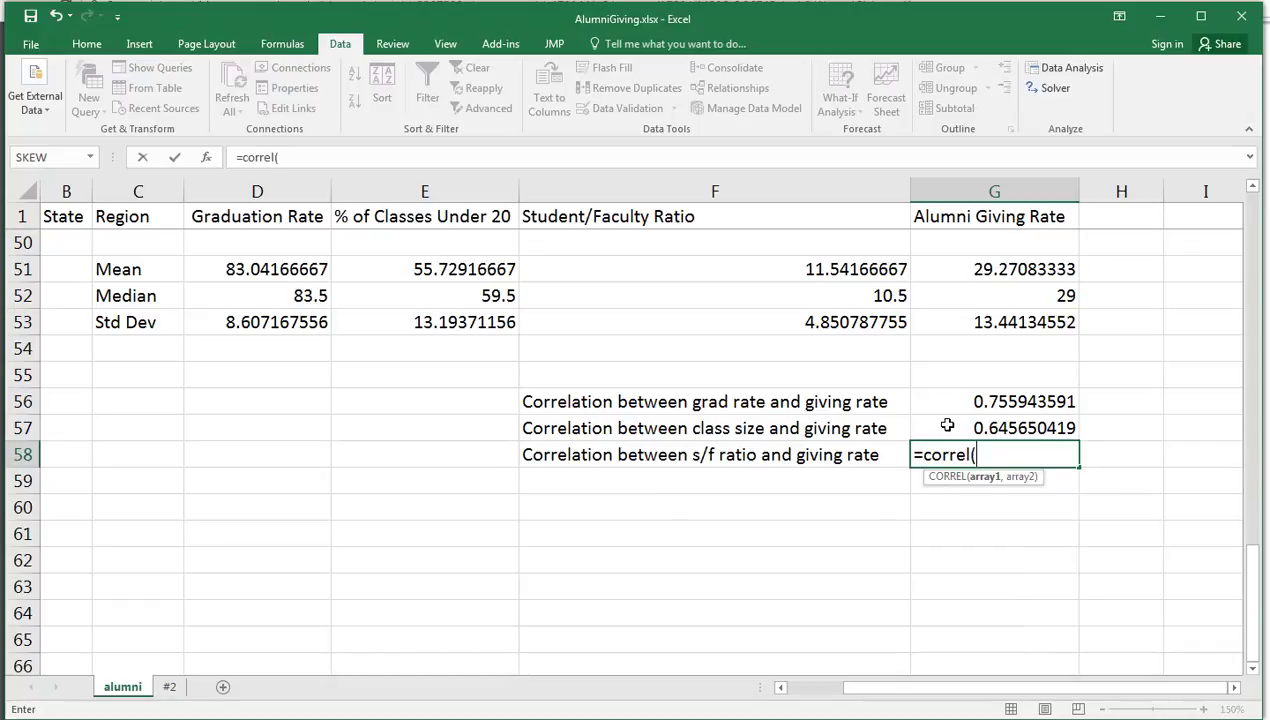
pyautogui.write('f2:f')
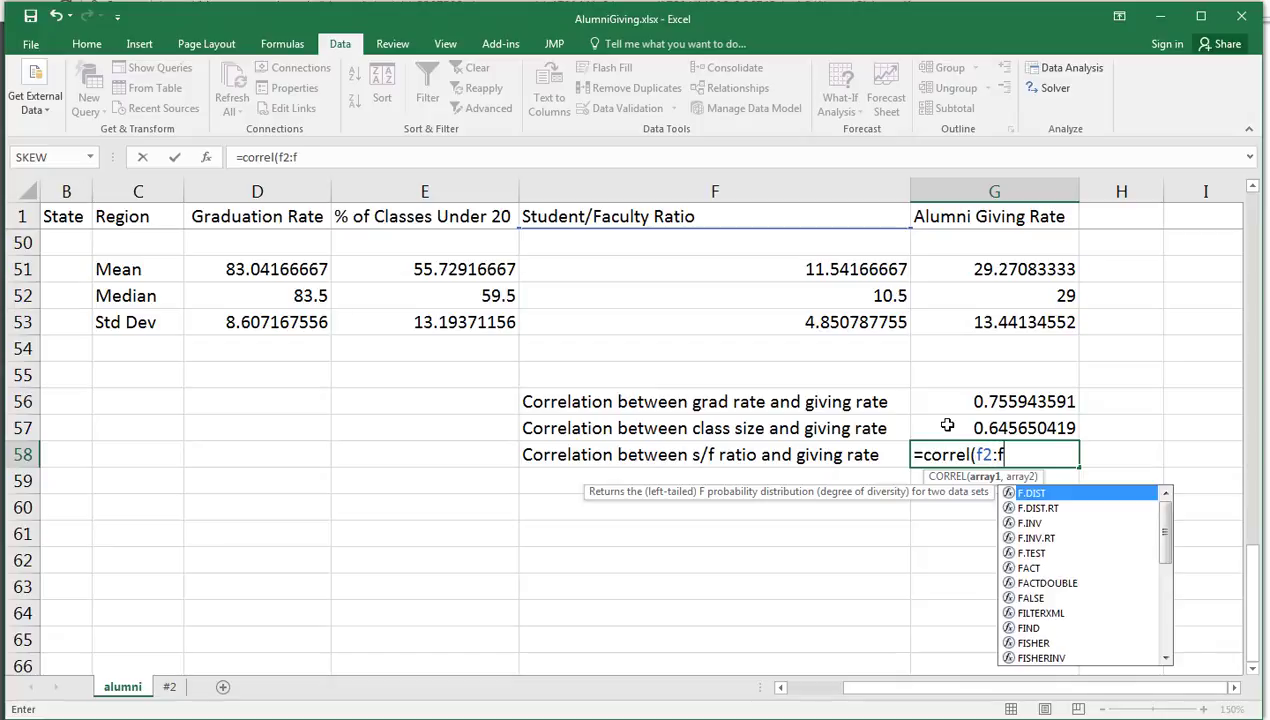
pyautogui.write('49, g2:')
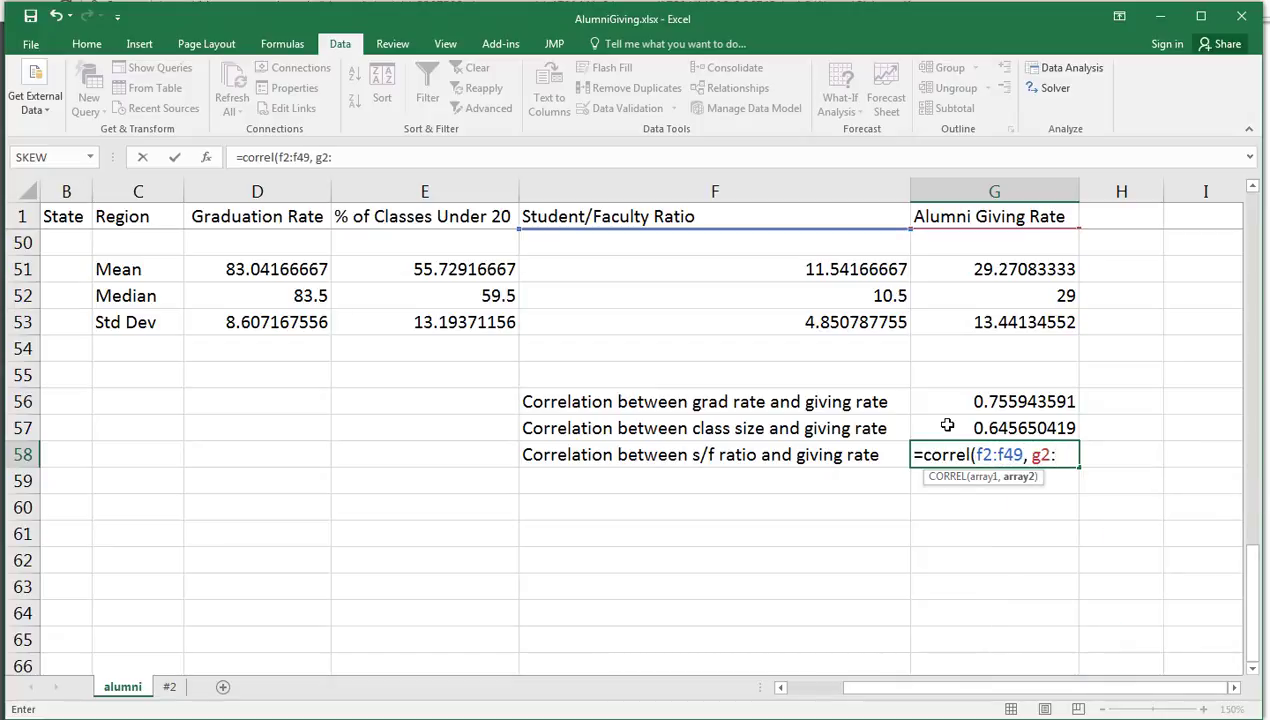
pyautogui.write('g4')
pyautogui.write('9)')
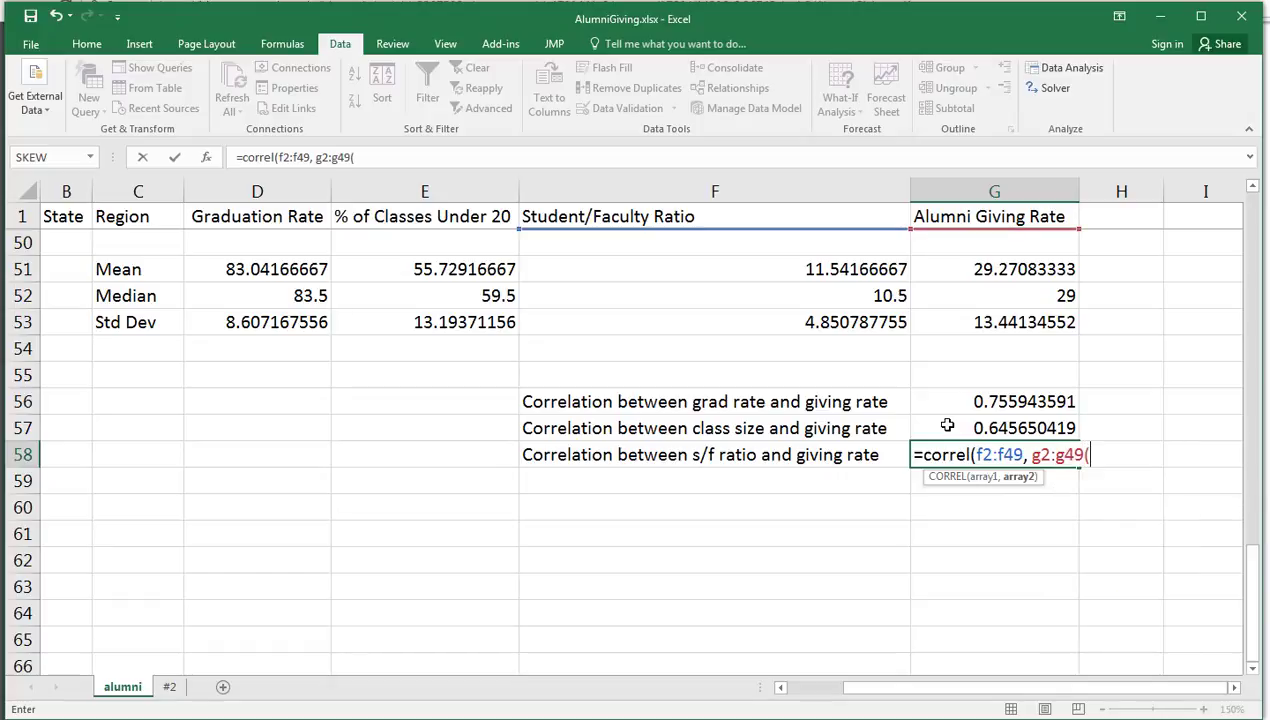
pyautogui.press('Return')
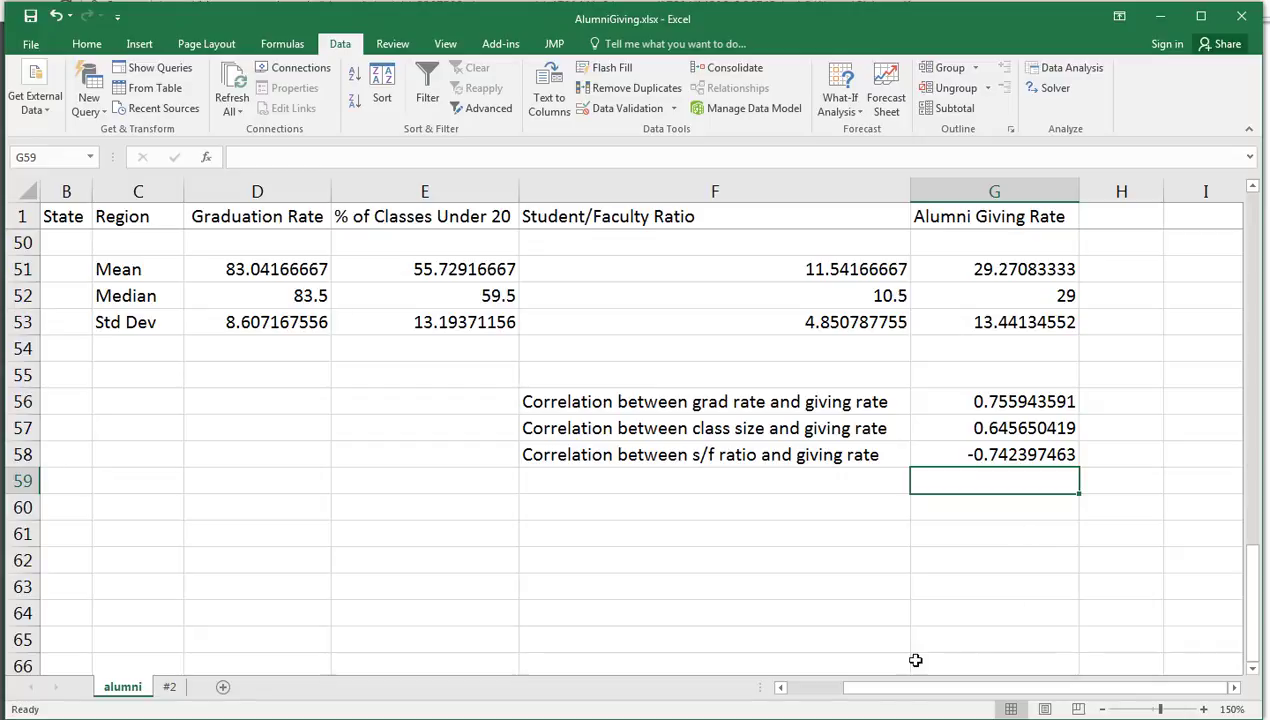
# Run a Regression analysis of alumni giving rate (G1:G49) with the X range set to D1:F49, output to a new worksheet.
pyautogui.moveTo(837, 695); pyautogui.dragTo(803, 698)
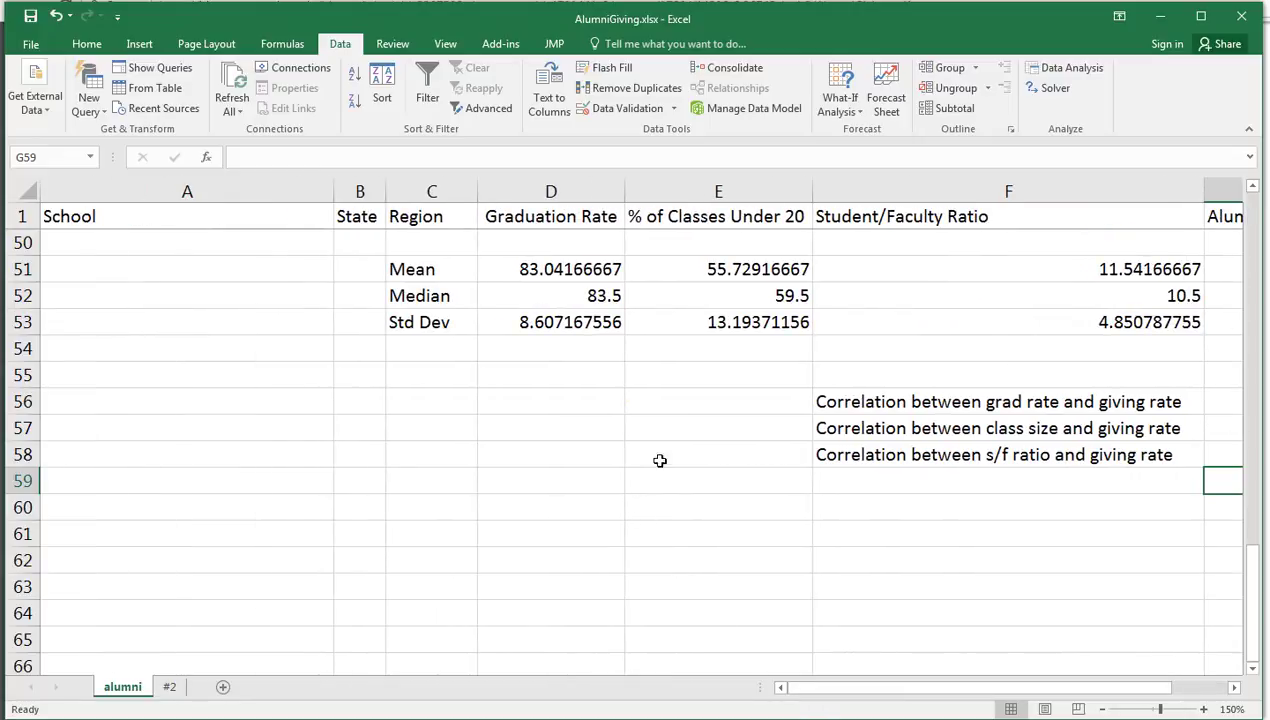
pyautogui.click(1050, 71)
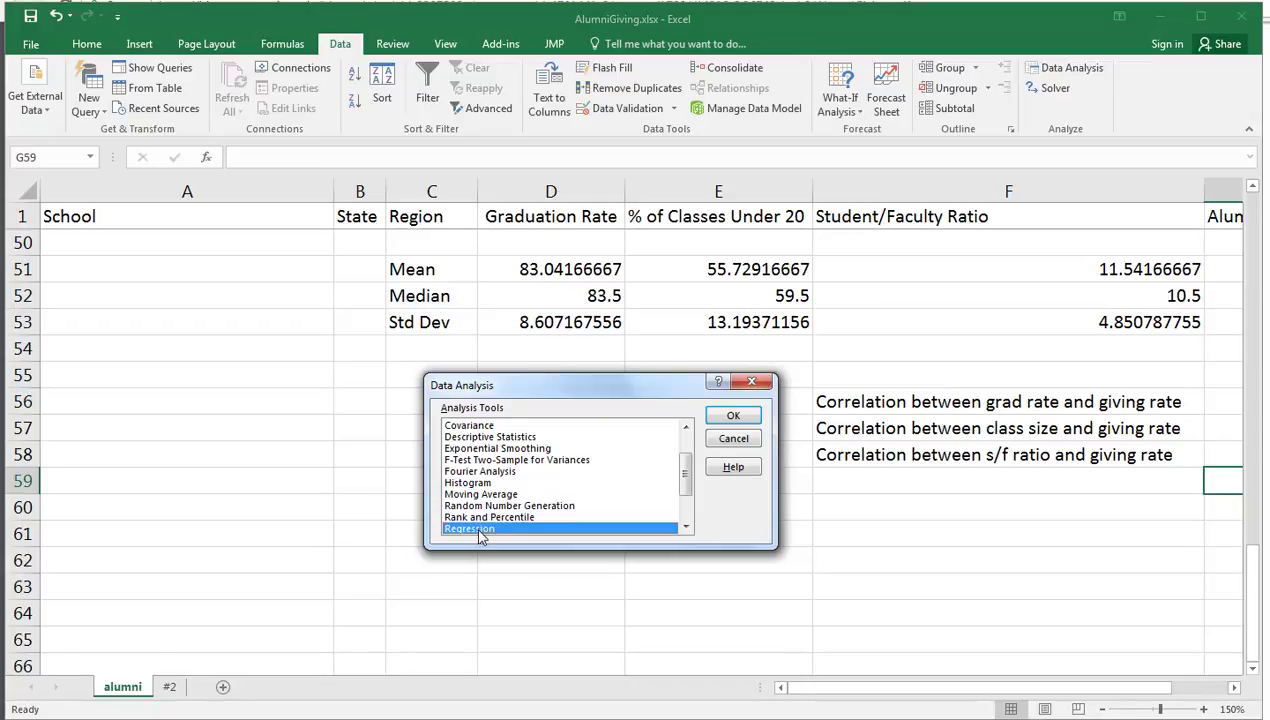
pyautogui.click(732, 418)
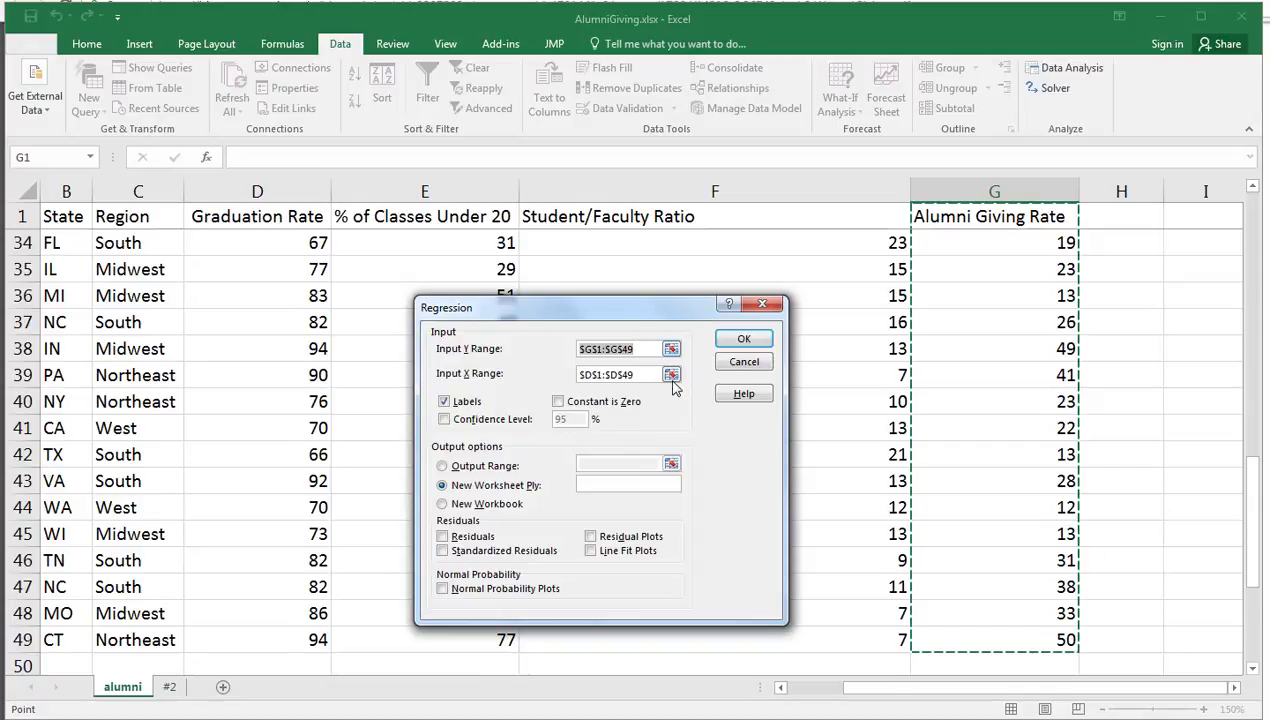
pyautogui.click(671, 375)
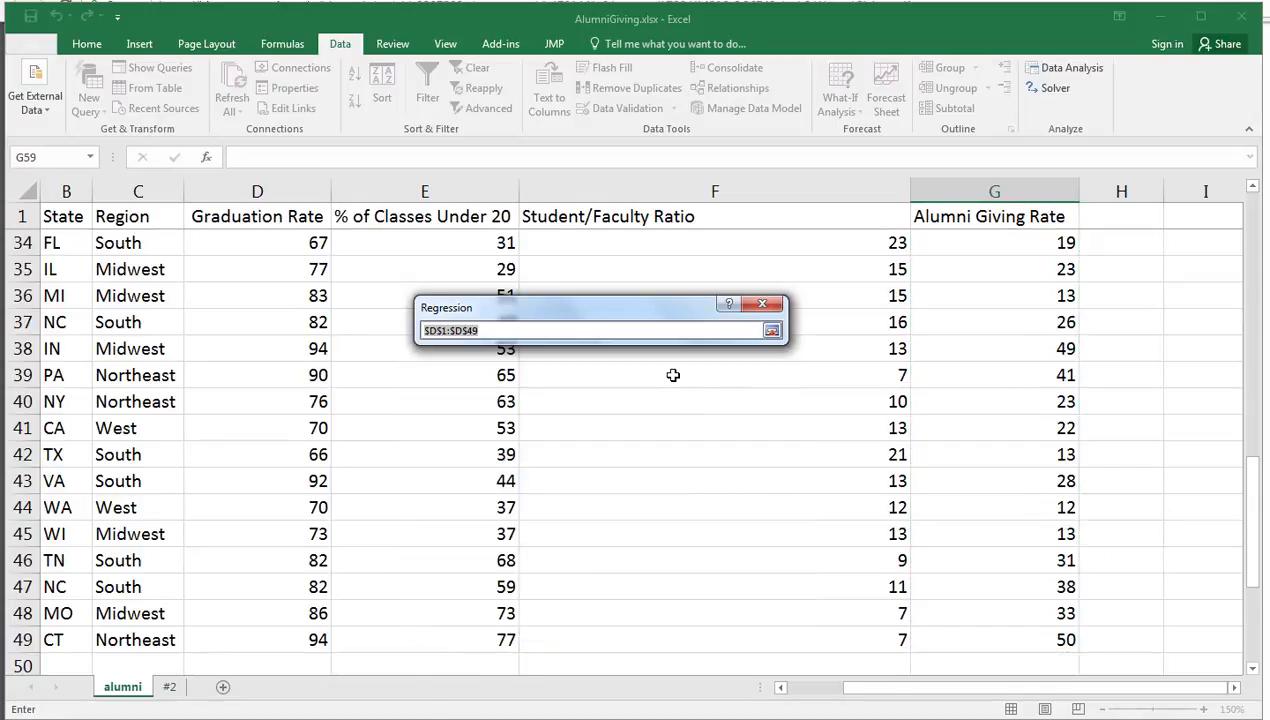
pyautogui.moveTo(264, 214); pyautogui.dragTo(751, 612)
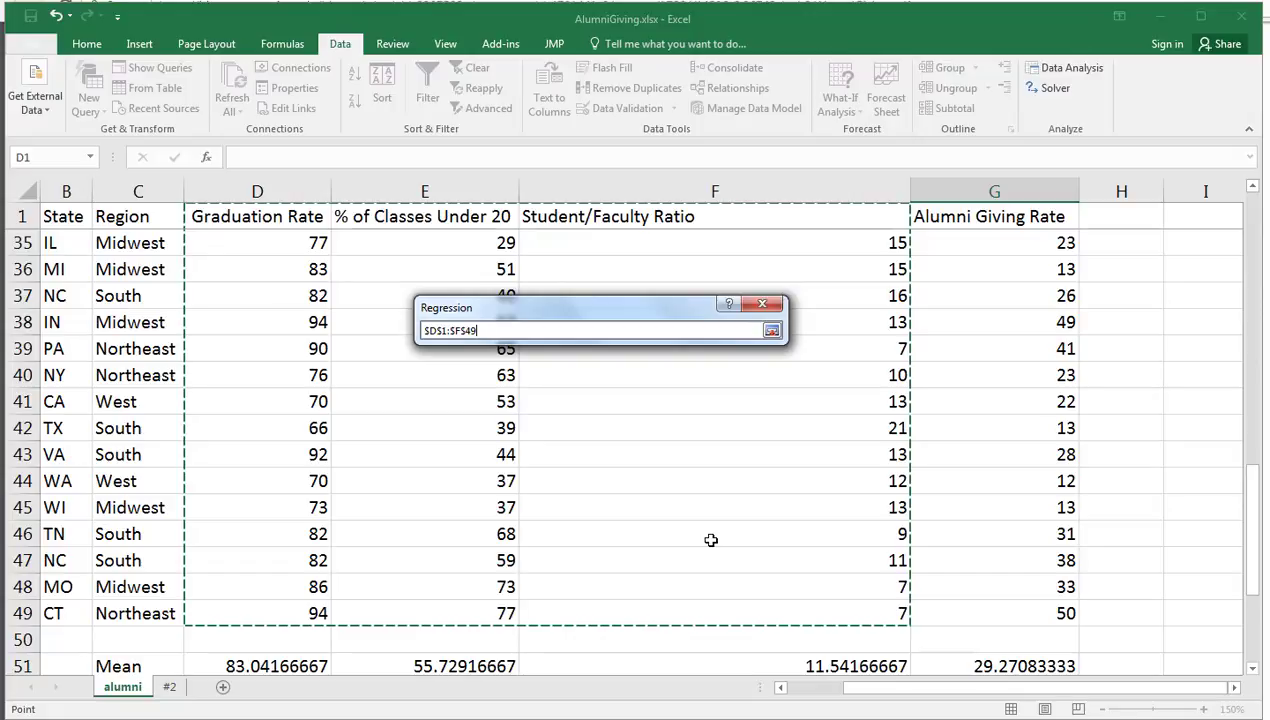
pyautogui.click(771, 331)
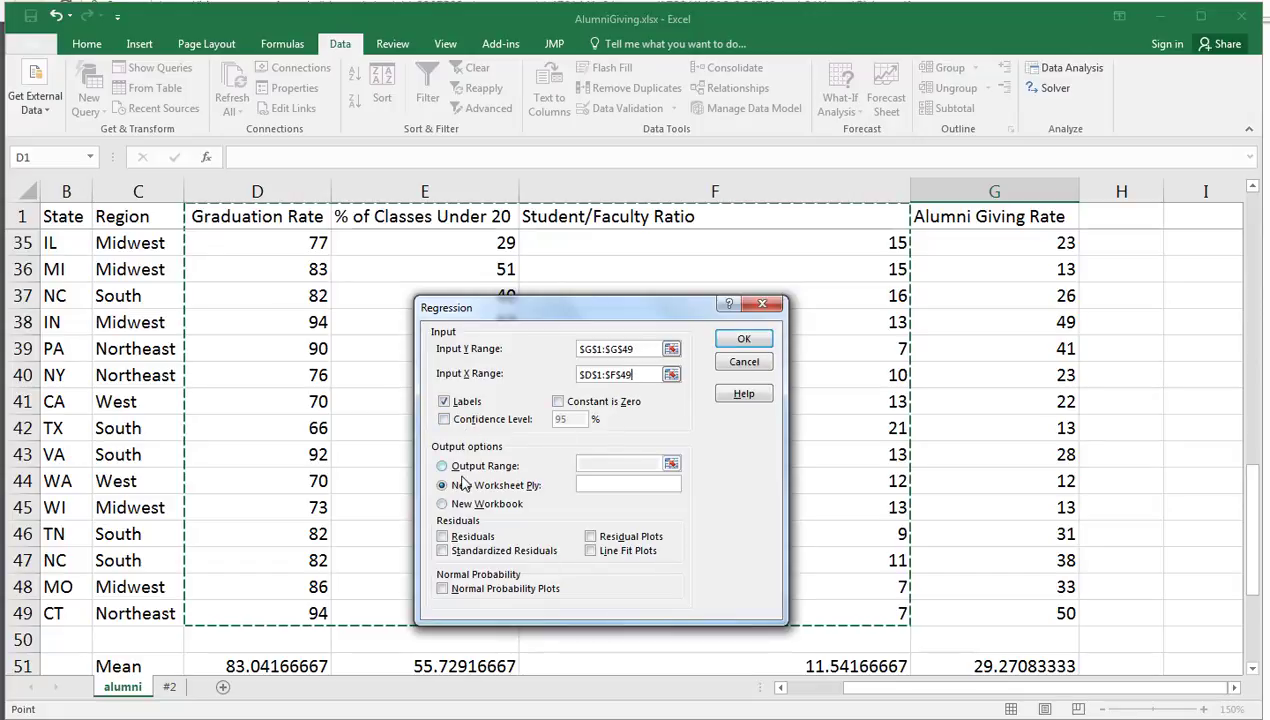
pyautogui.click(743, 340)
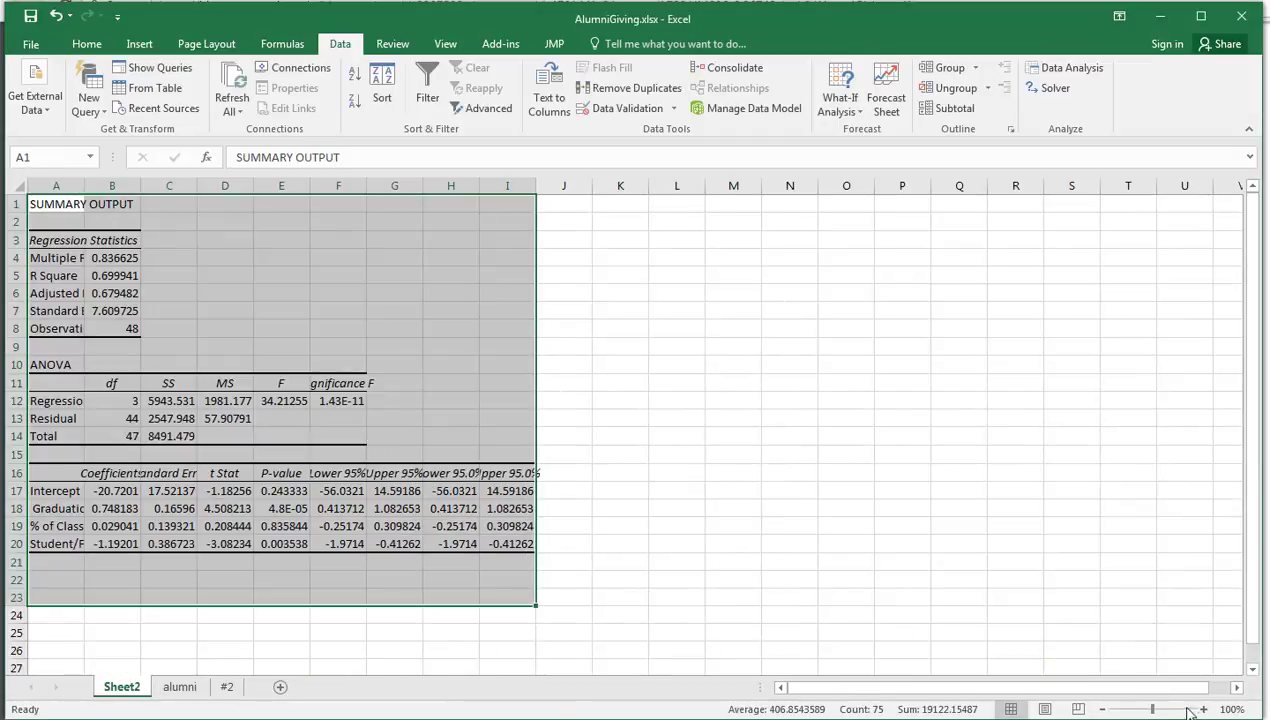
# Enlarge the regression summary output to 150% zoom and select the R Square value to examine it.
pyautogui.click(1204, 709)
pyautogui.click(1204, 709)
pyautogui.click(1204, 709)
pyautogui.click(1204, 709)
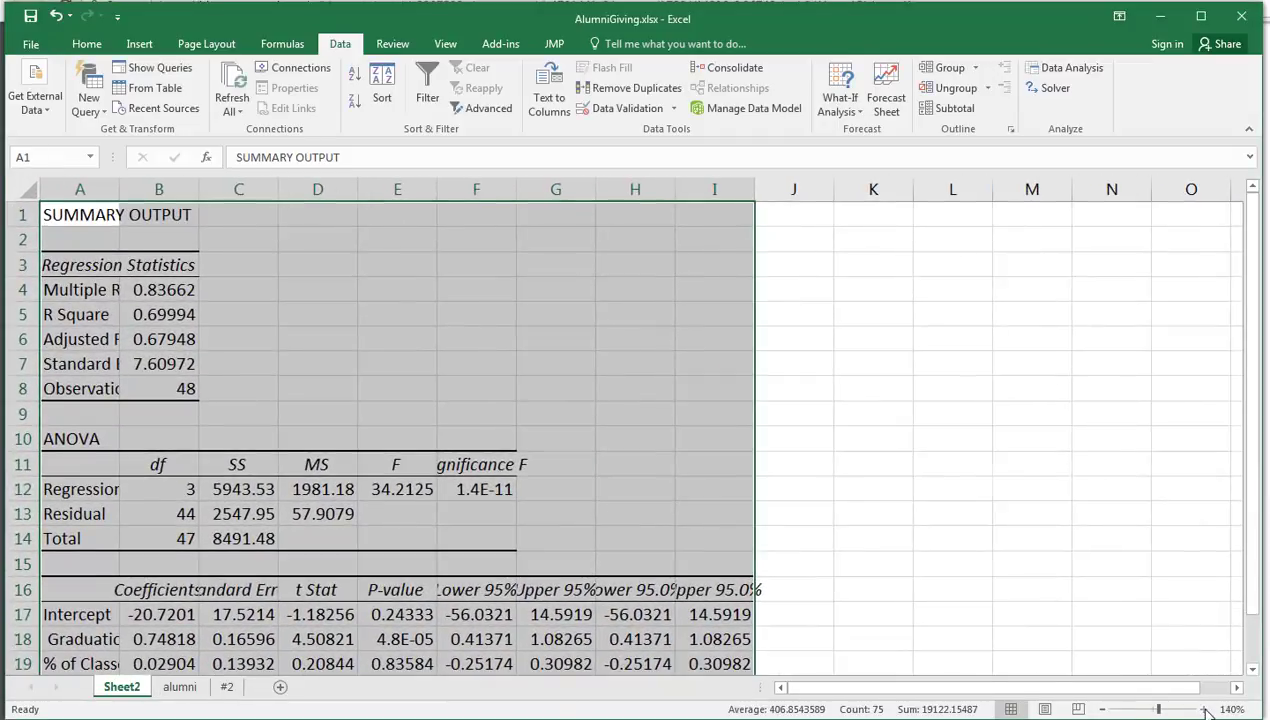
pyautogui.click(1204, 709)
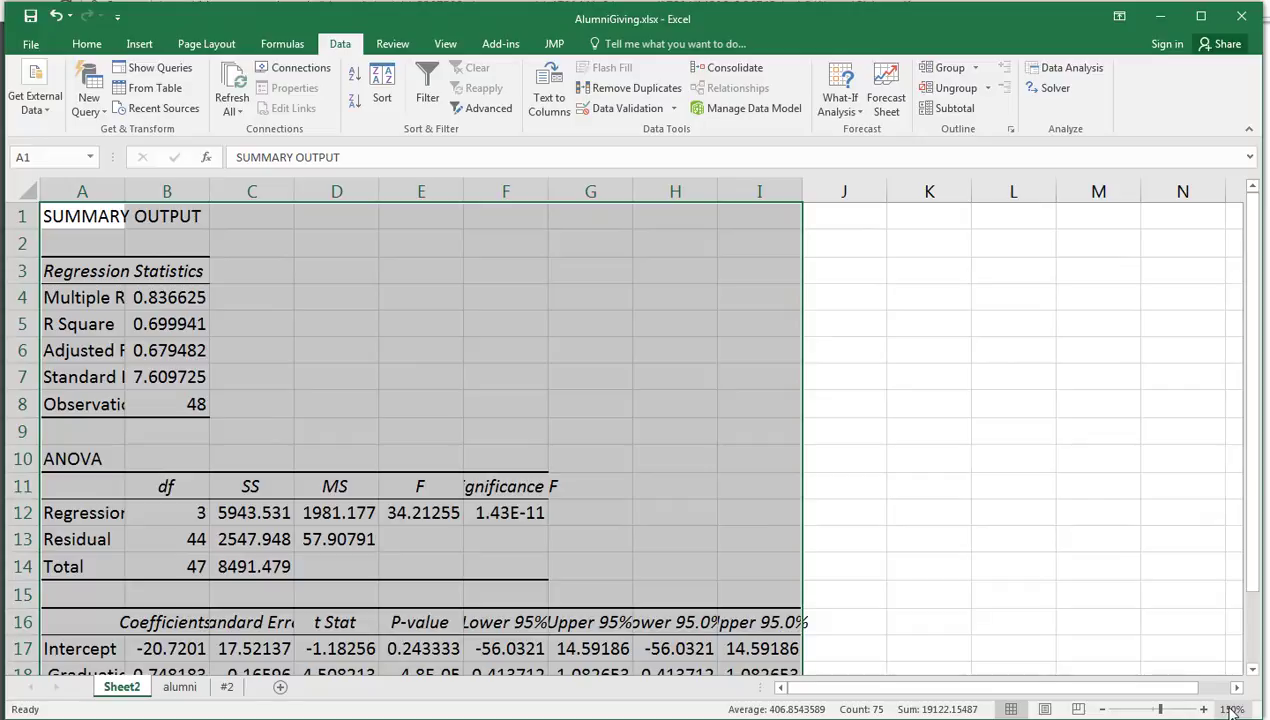
pyautogui.click(172, 322)
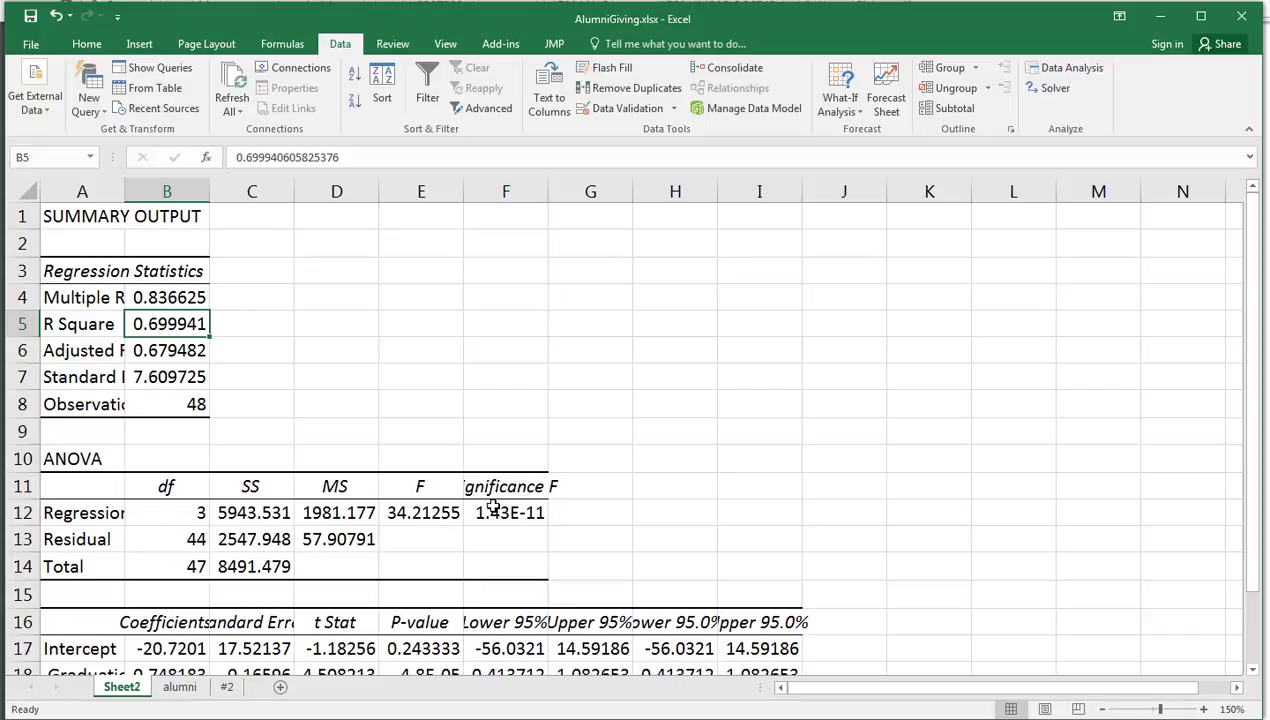
# Auto-fit column F to its contents and select the Significance F value in F12 to examine it.
pyautogui.doubleClick(551, 188)
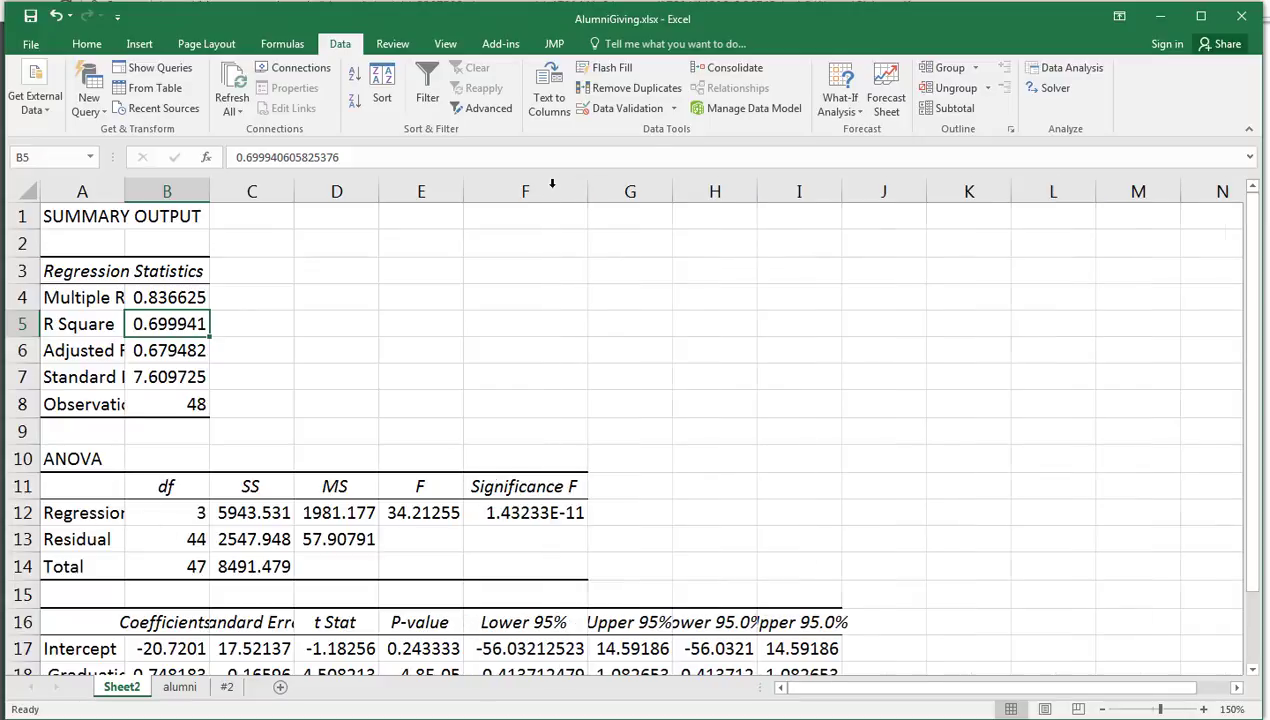
pyautogui.click(545, 518)
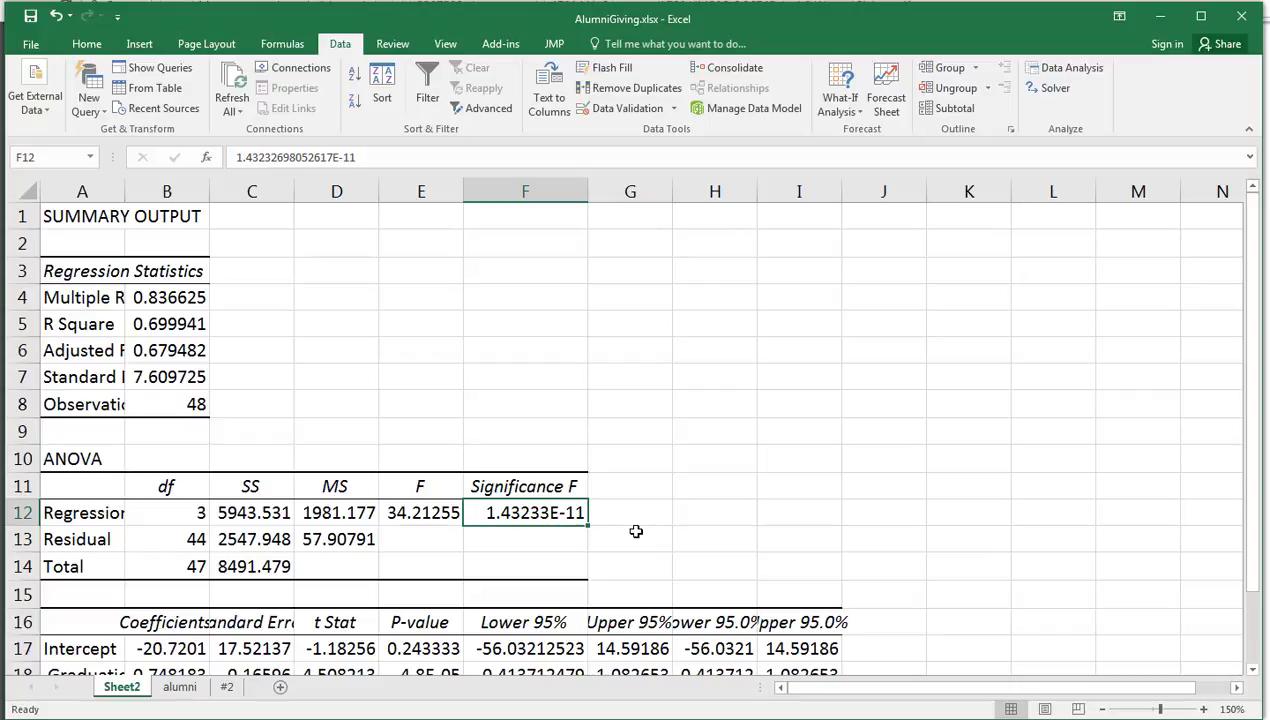
# Examine the three predictors in the coefficient table and check the P-value of each one.
pyautogui.scroll(-2, 575, 543)
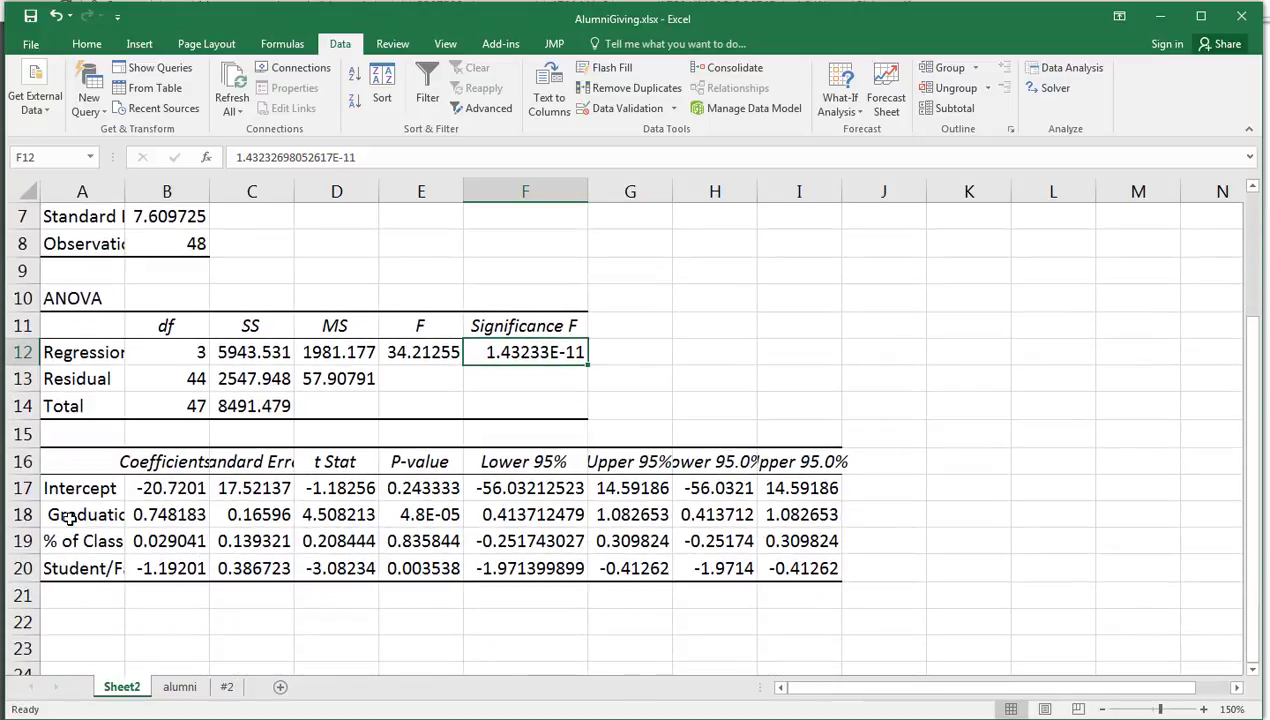
pyautogui.click(90, 513)
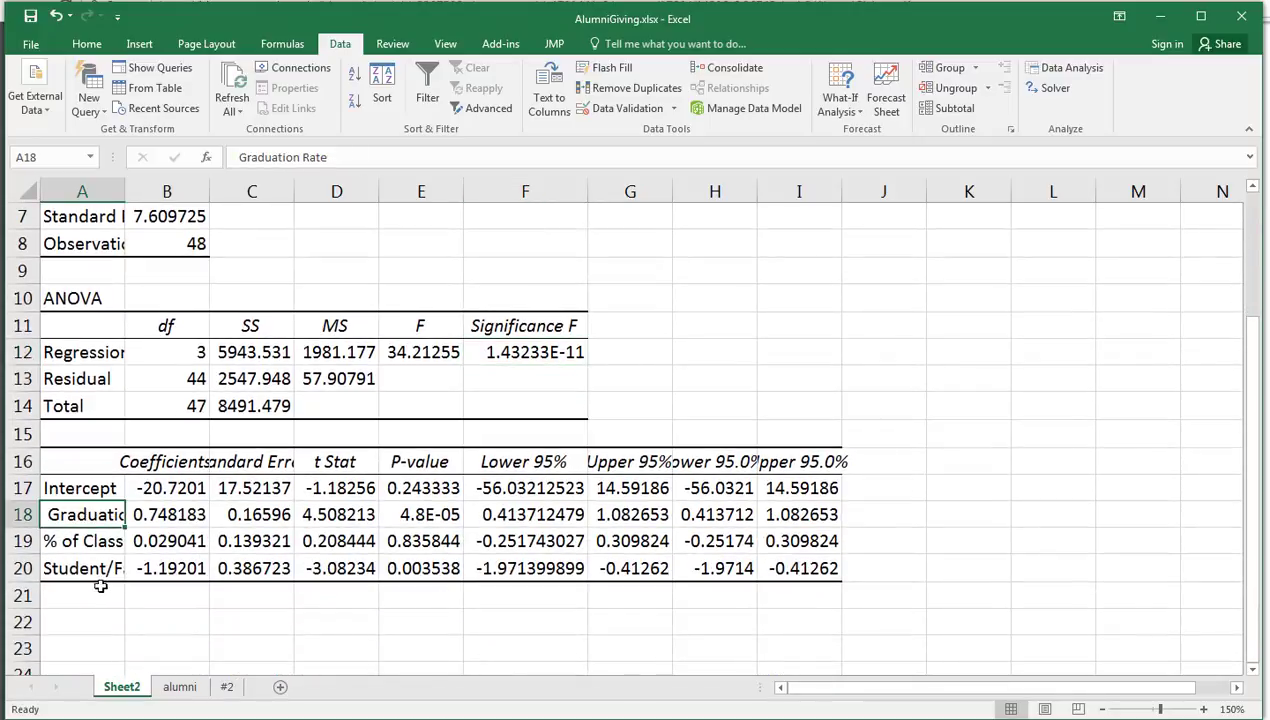
pyautogui.click(86, 542)
pyautogui.click(86, 568)
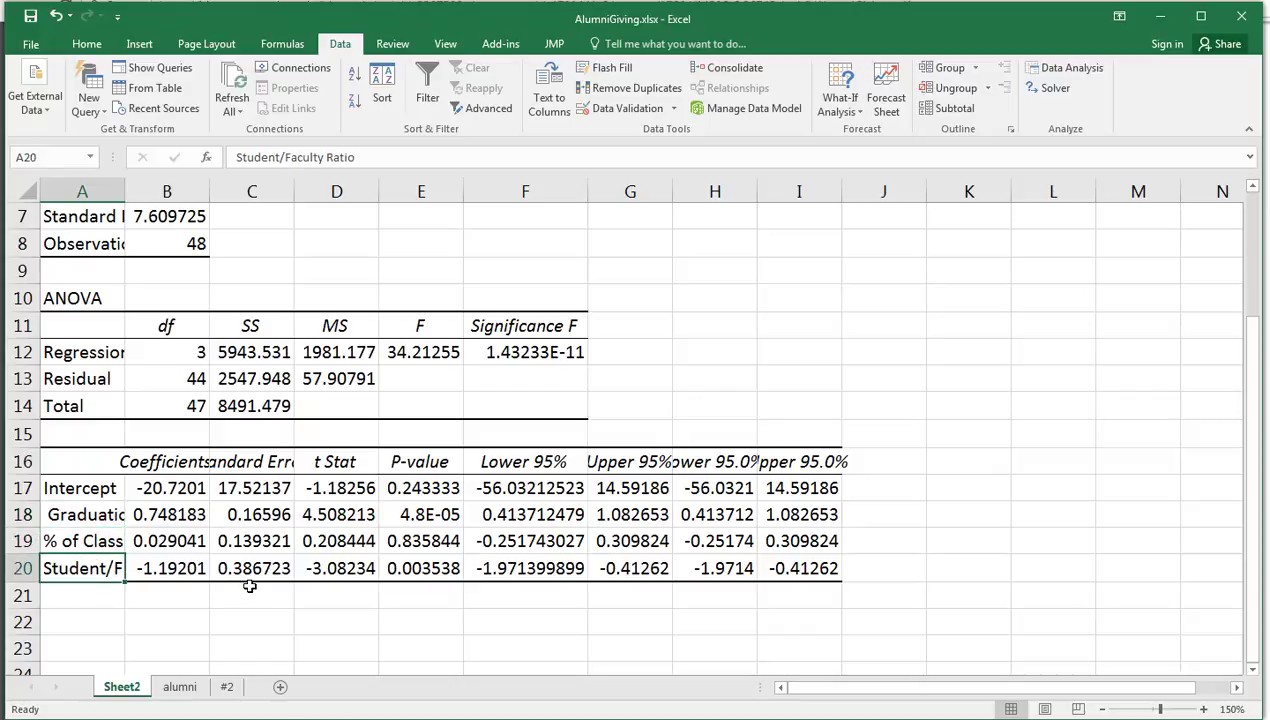
pyautogui.click(432, 515)
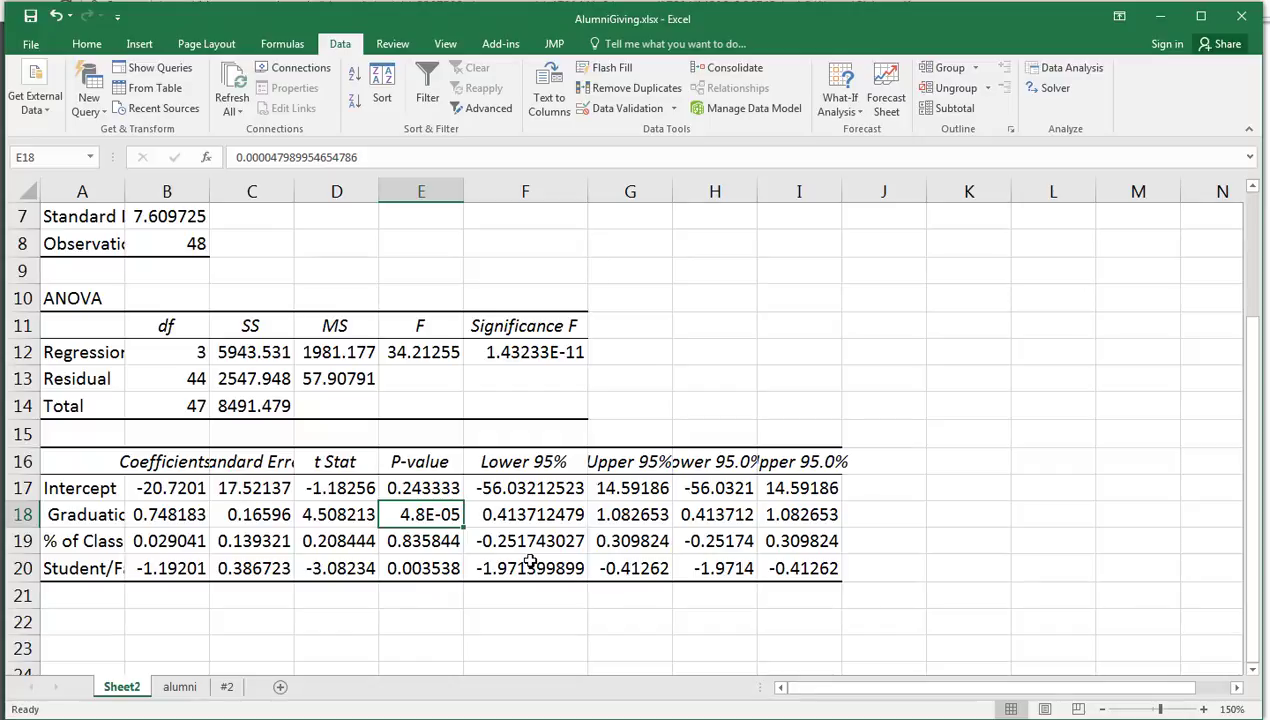
pyautogui.press('Down')
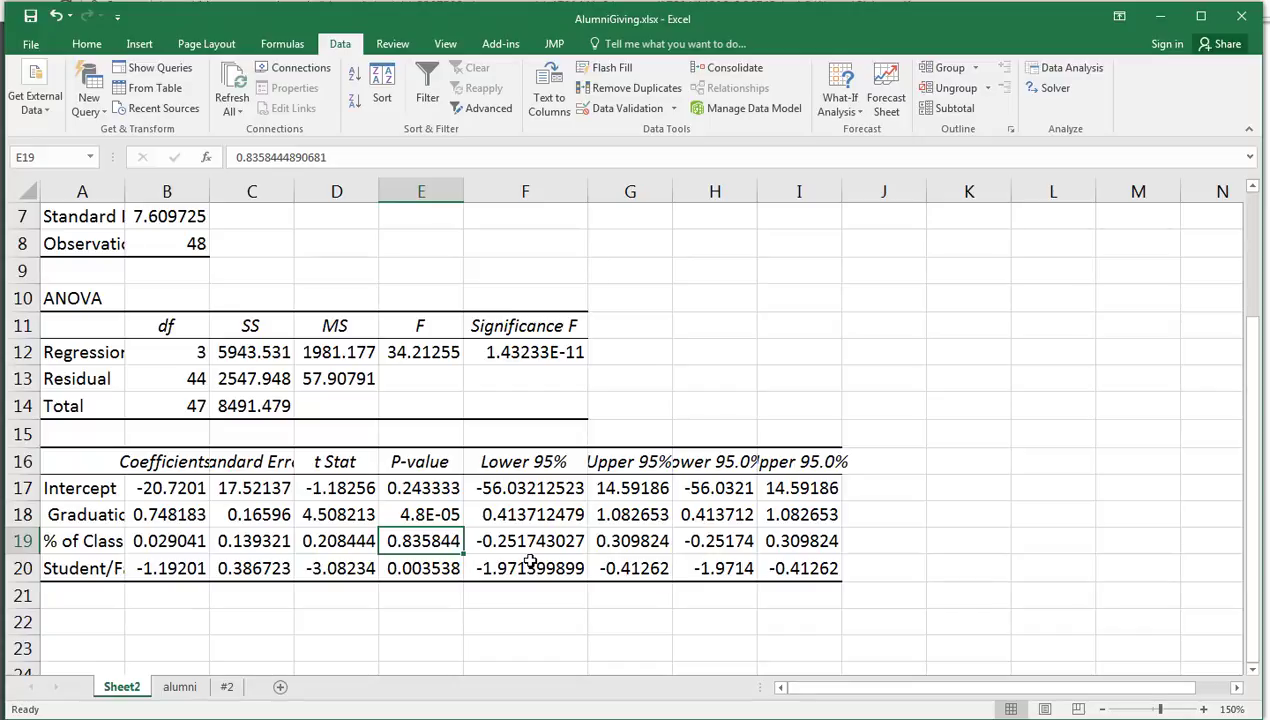
pyautogui.press('Down')
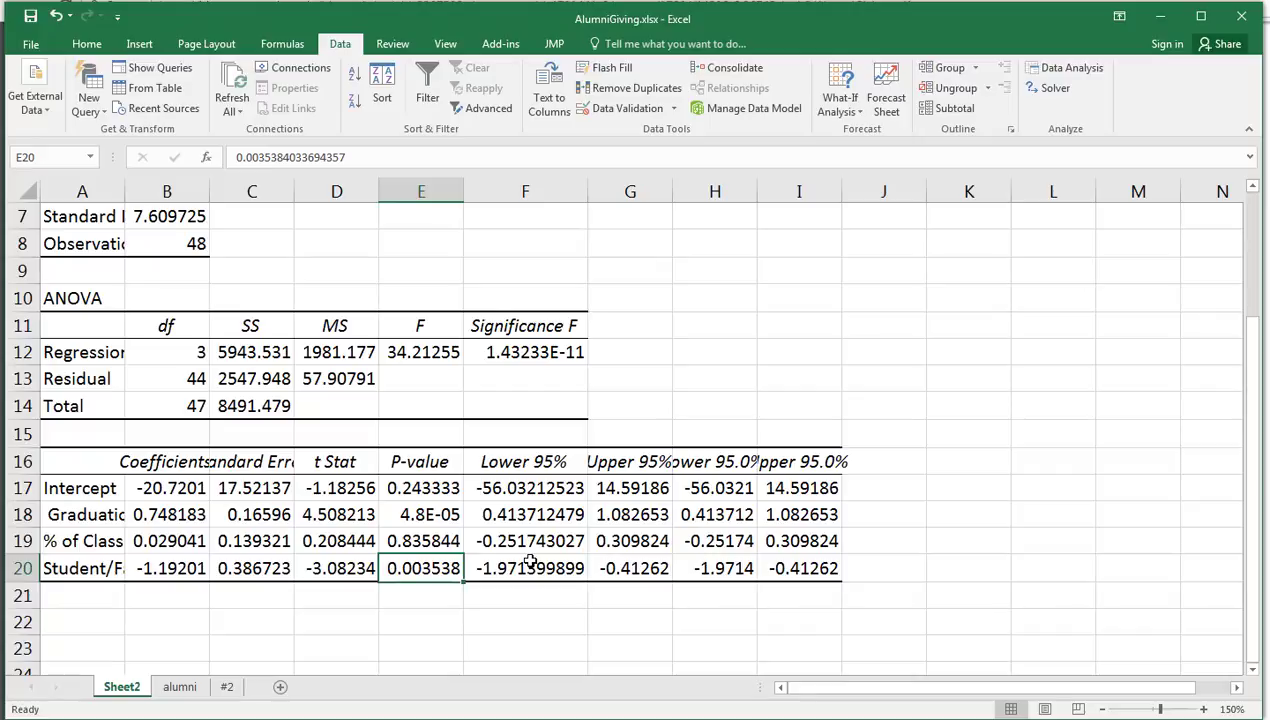
# Compare the intercept's P-value with that of % of Classes Under 20 and select that predictor's label in A19.
pyautogui.press('Up')
pyautogui.press('Up')
pyautogui.press('Up')
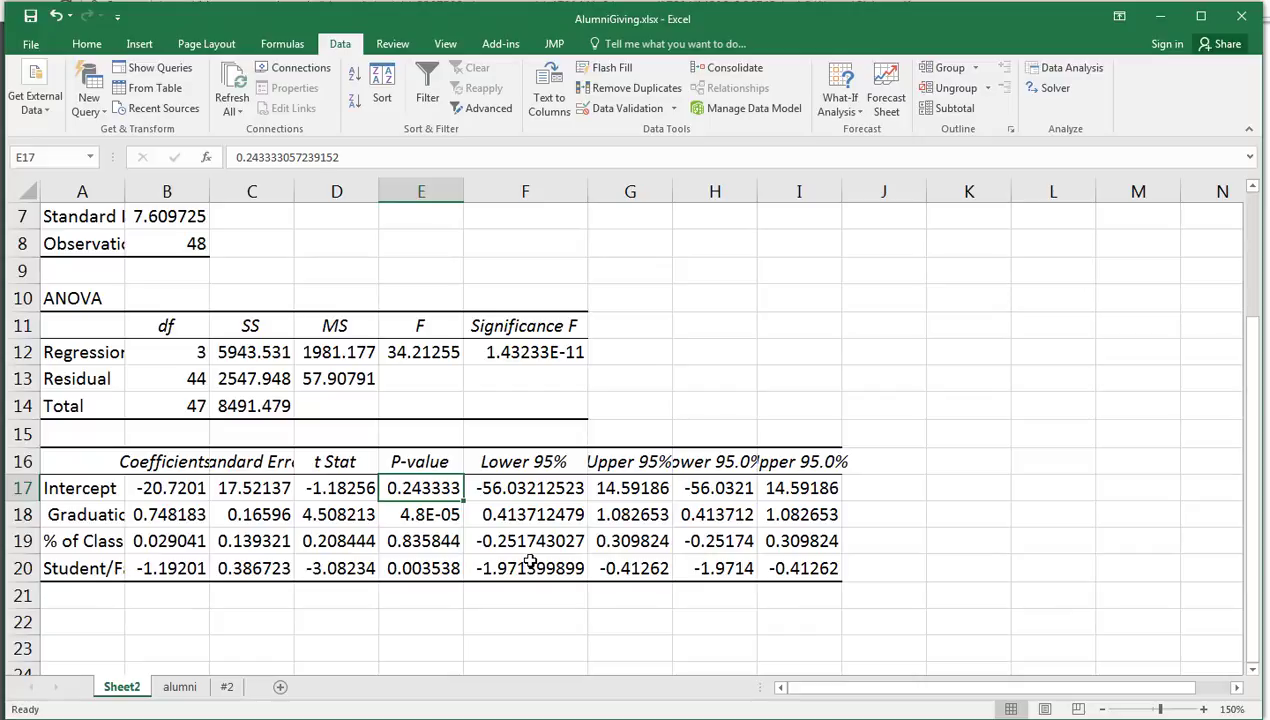
pyautogui.press('Down')
pyautogui.press('Down')
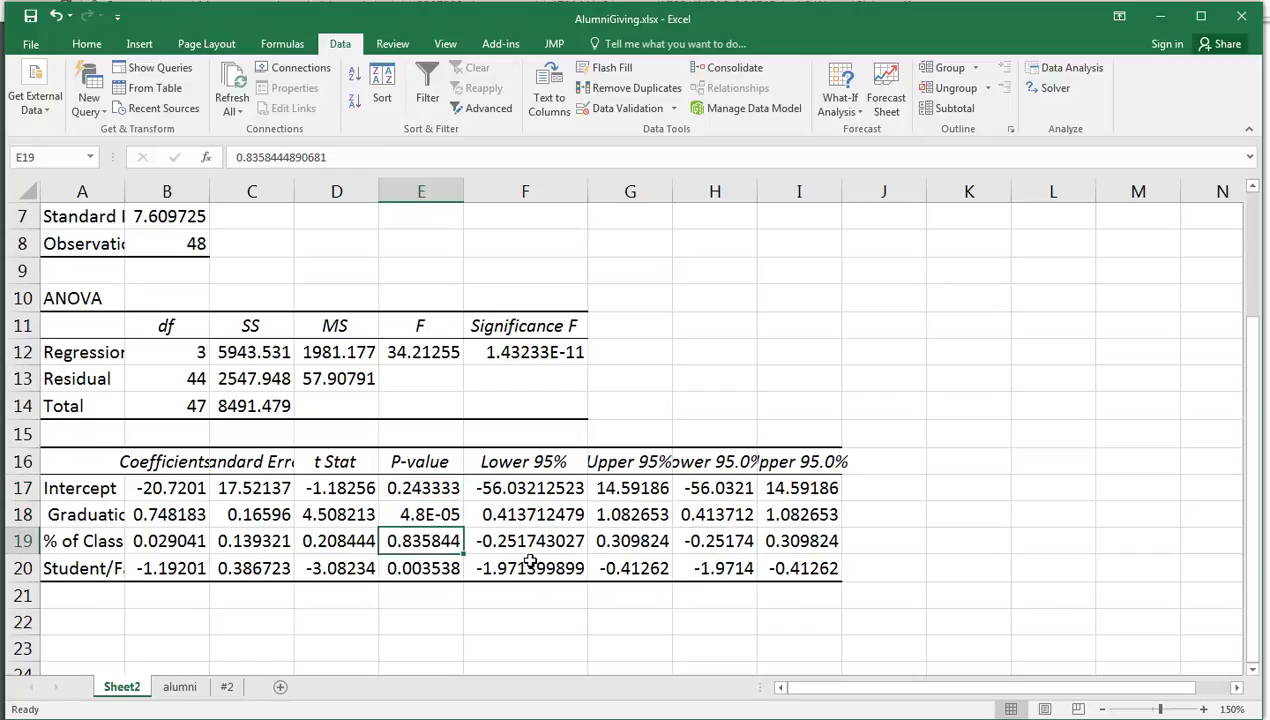
pyautogui.press('Left')
pyautogui.press('Left')
pyautogui.press('Left')
pyautogui.press('Left')
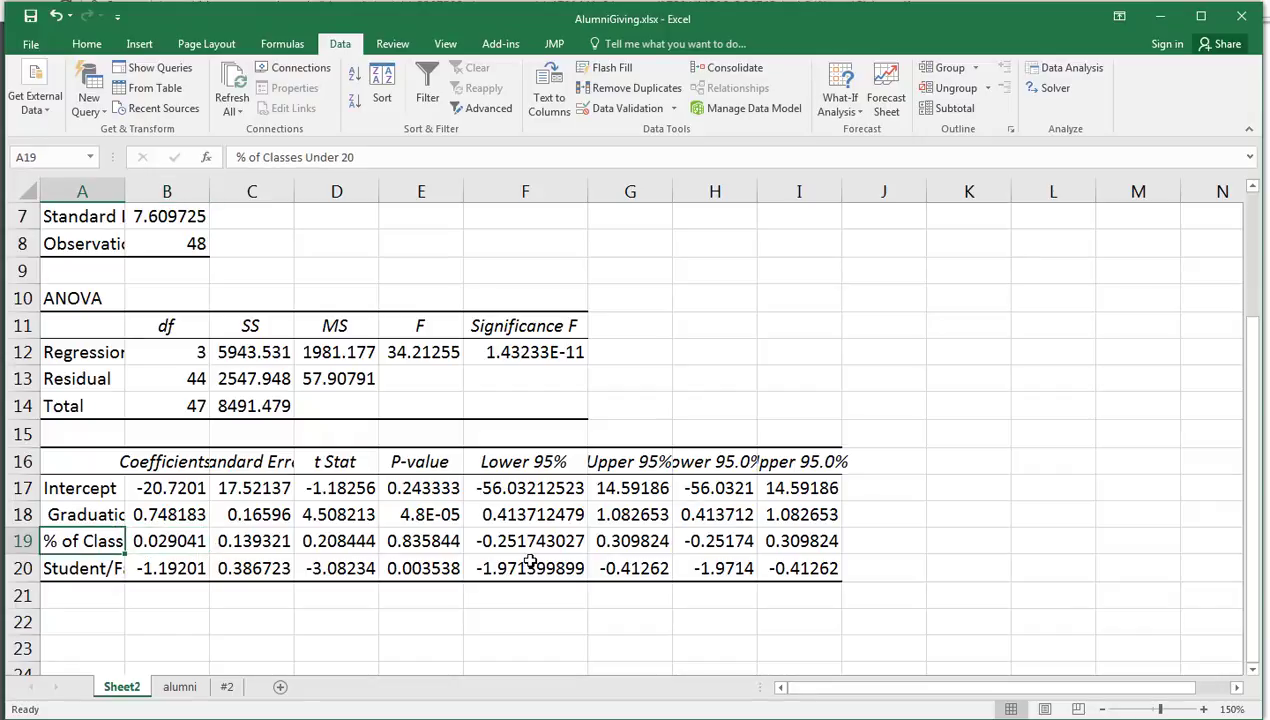
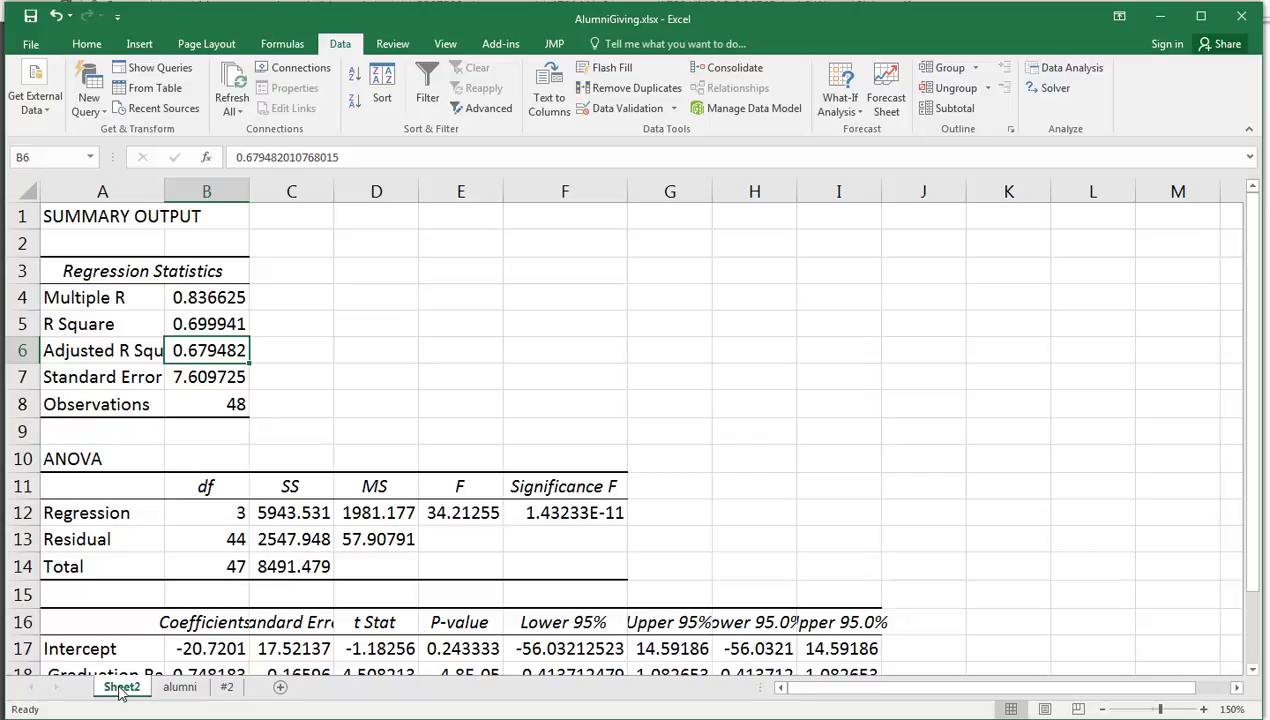
# Move the regression output sheet after the #2 sheet and rename it #3All.
pyautogui.moveTo(254, 690); pyautogui.dragTo(255, 691)
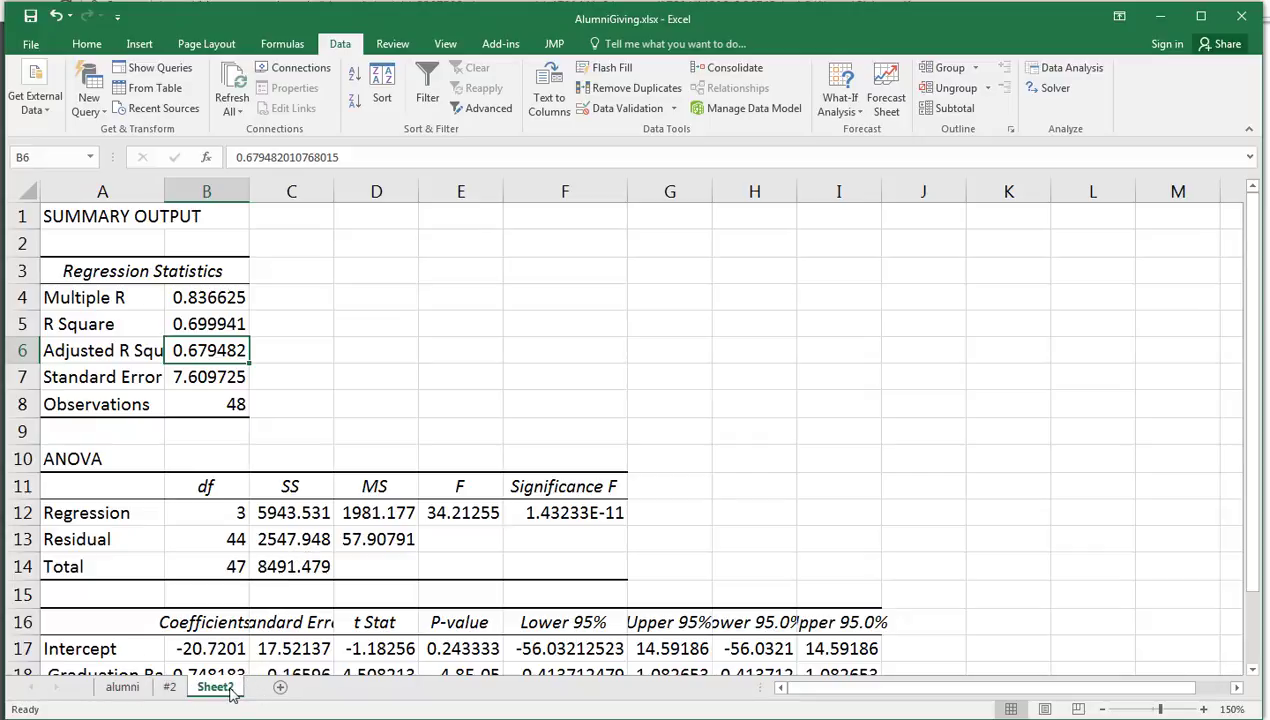
pyautogui.doubleClick(216, 688)
pyautogui.write('#3All')
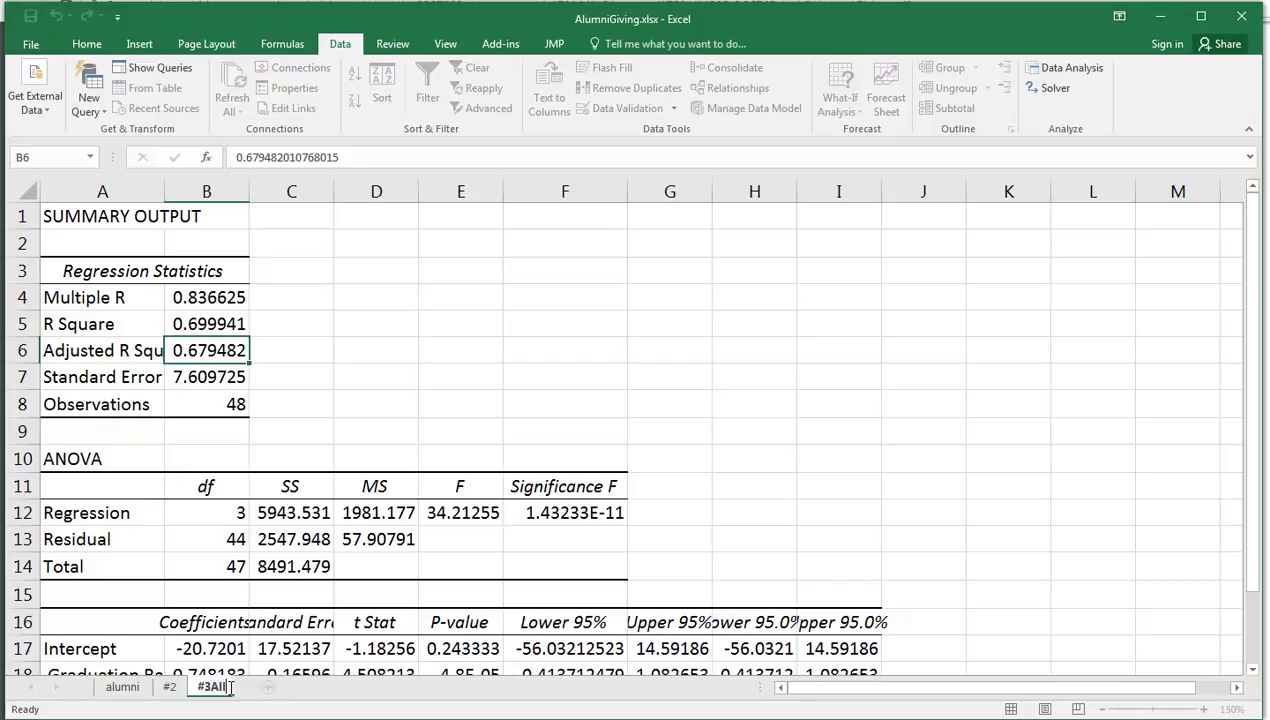
pyautogui.press('Return')
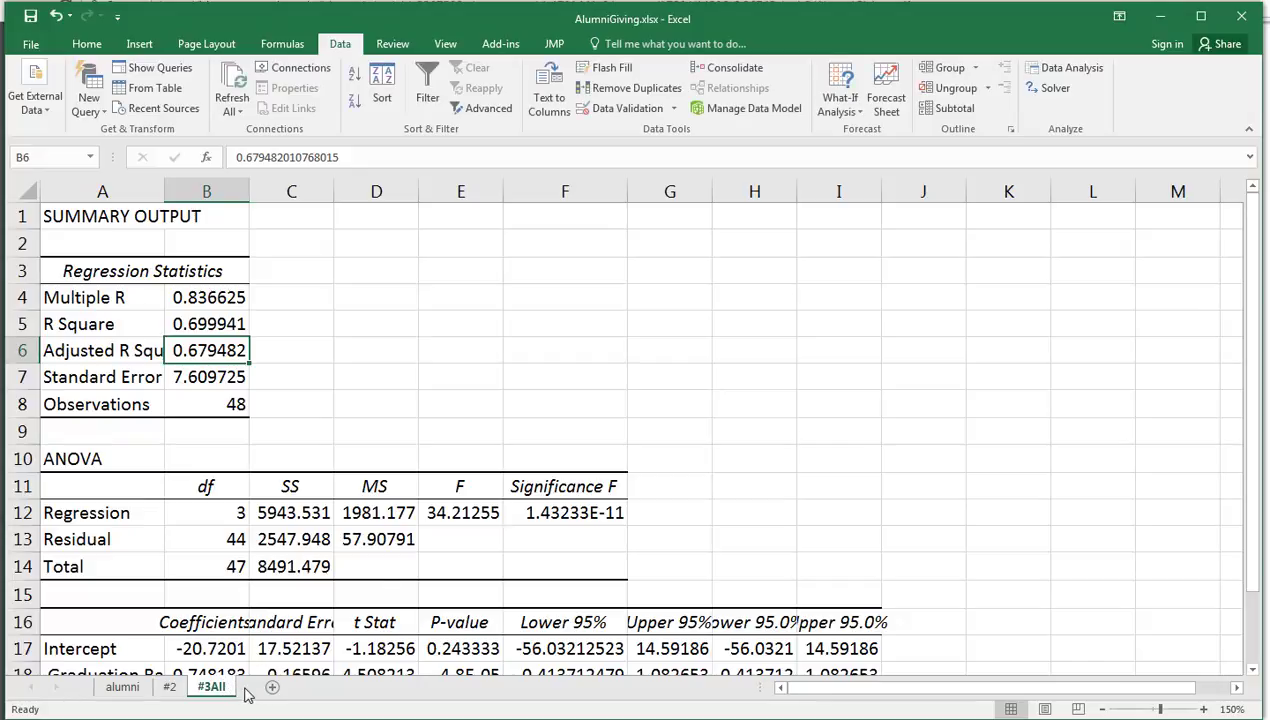
# Create a copy of the alumni worksheet and place it before the #2 sheet.
pyautogui.scroll(-1, 297, 449)
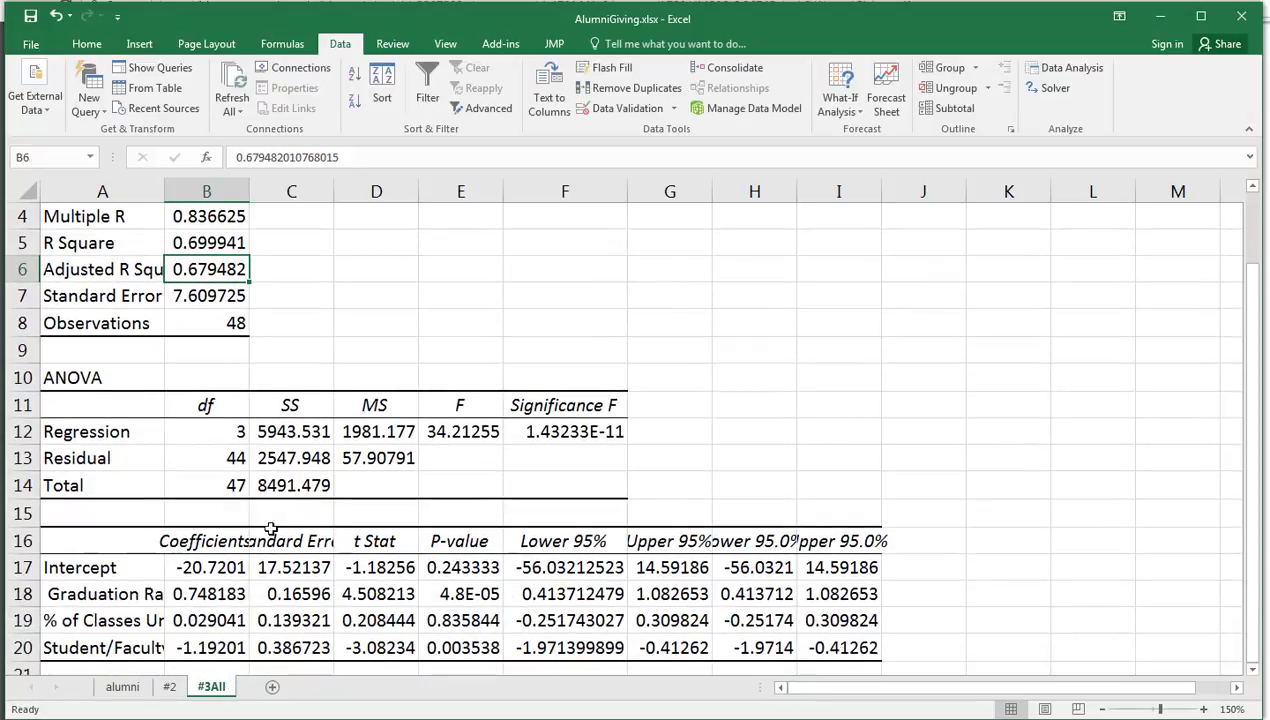
pyautogui.click(136, 688)
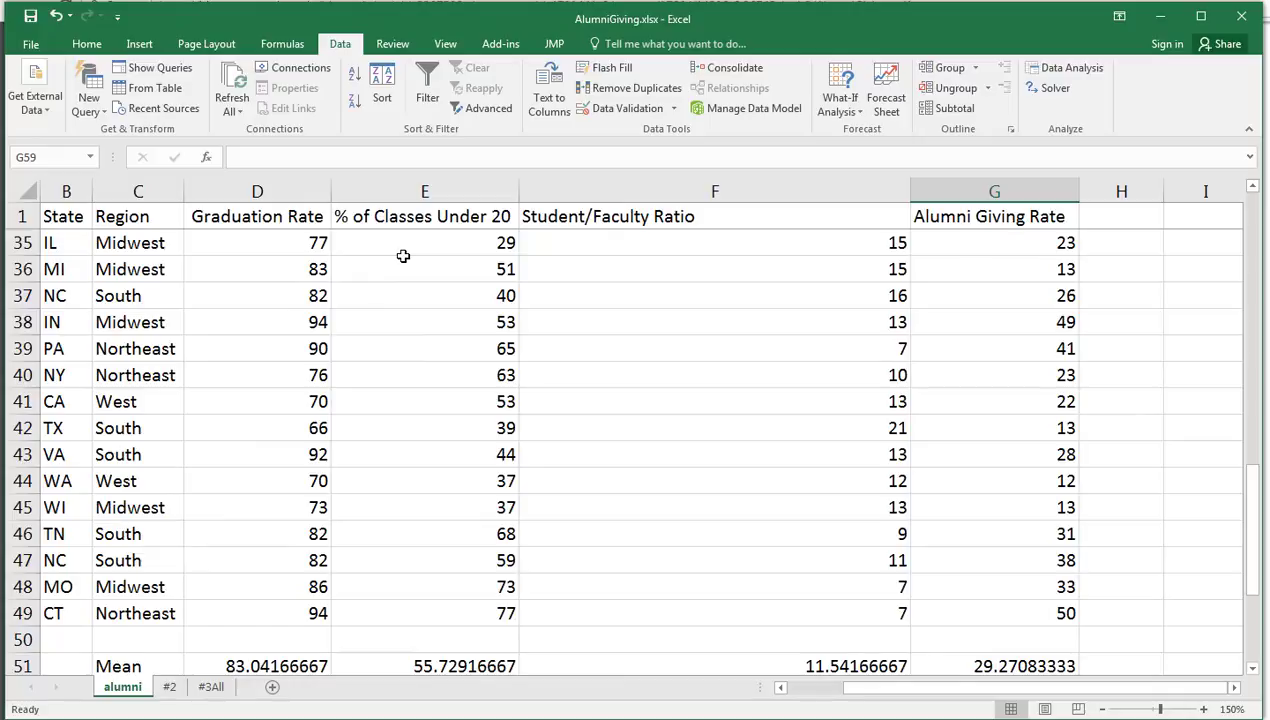
pyautogui.rightClick(128, 692)
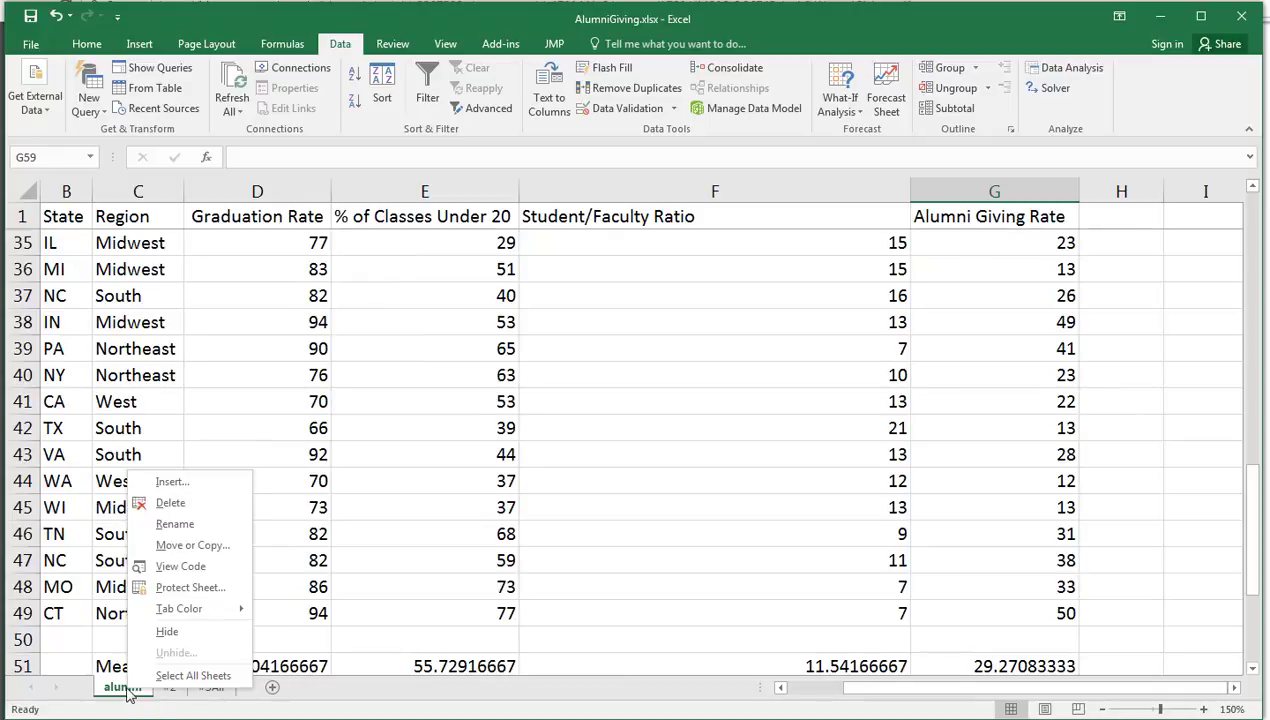
pyautogui.click(190, 545)
pyautogui.click(100, 610)
pyautogui.click(84, 522)
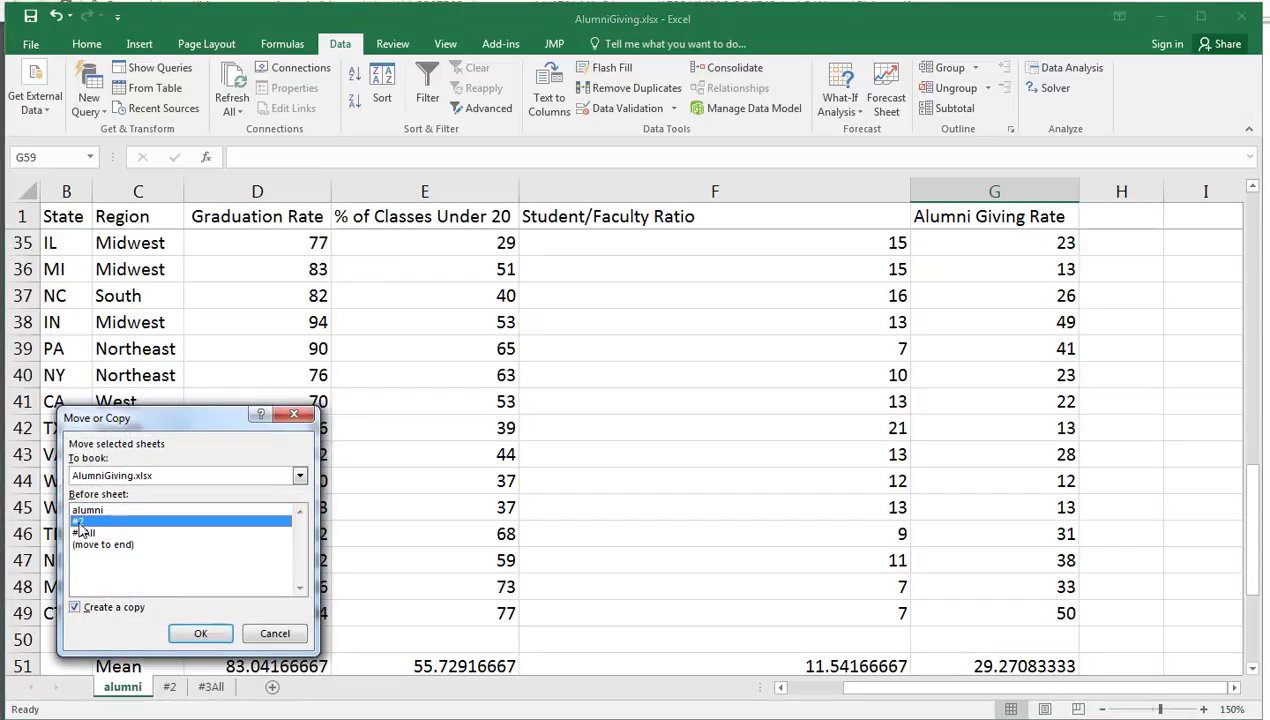
pyautogui.click(200, 633)
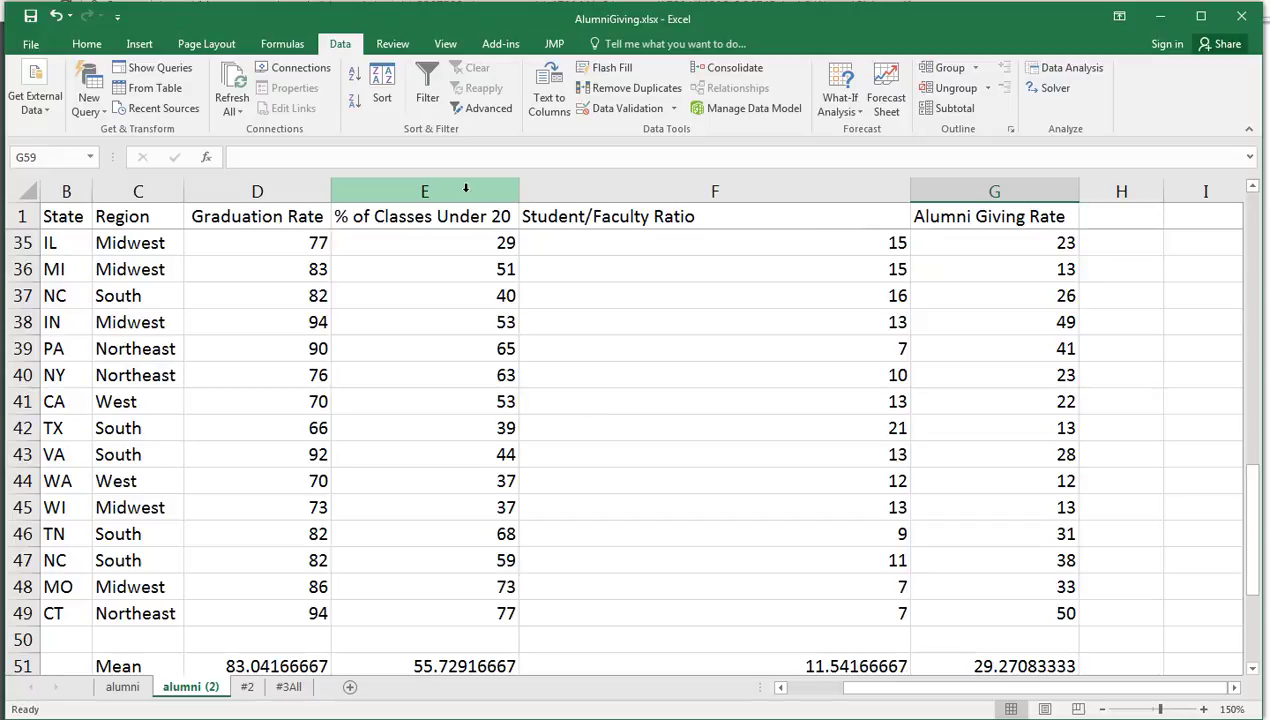
# Insert a column before Student/Faculty Ratio in the copied sheet and copy the Graduation Rate data from D1:D49 into it, starting at F1.
pyautogui.rightClick(582, 192)
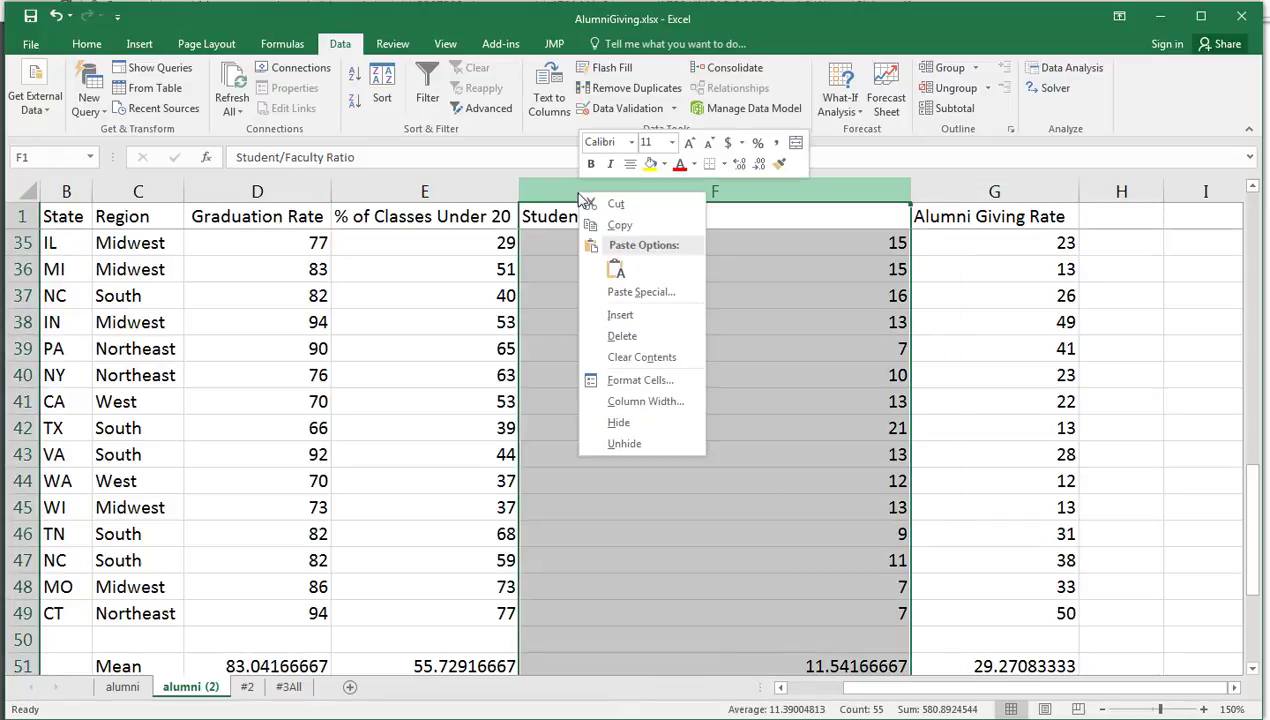
pyautogui.click(621, 315)
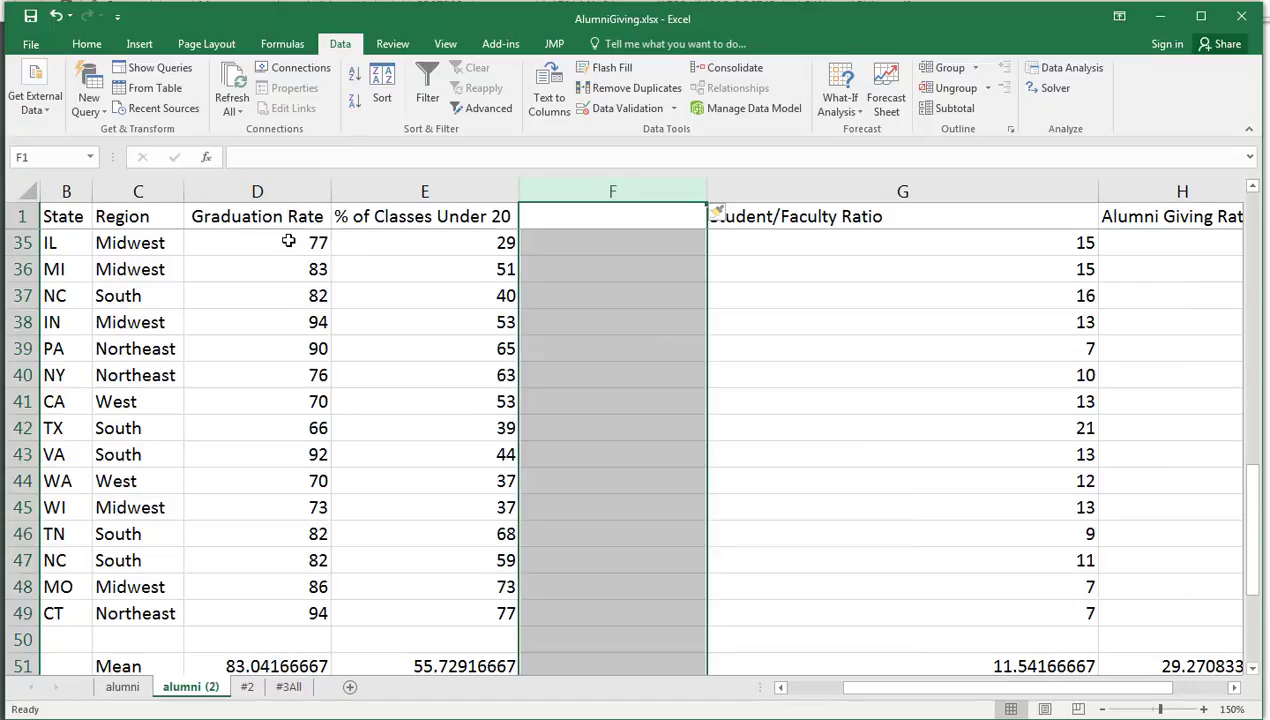
pyautogui.scroll(3, 285, 234)
pyautogui.scroll(8, 285, 234)
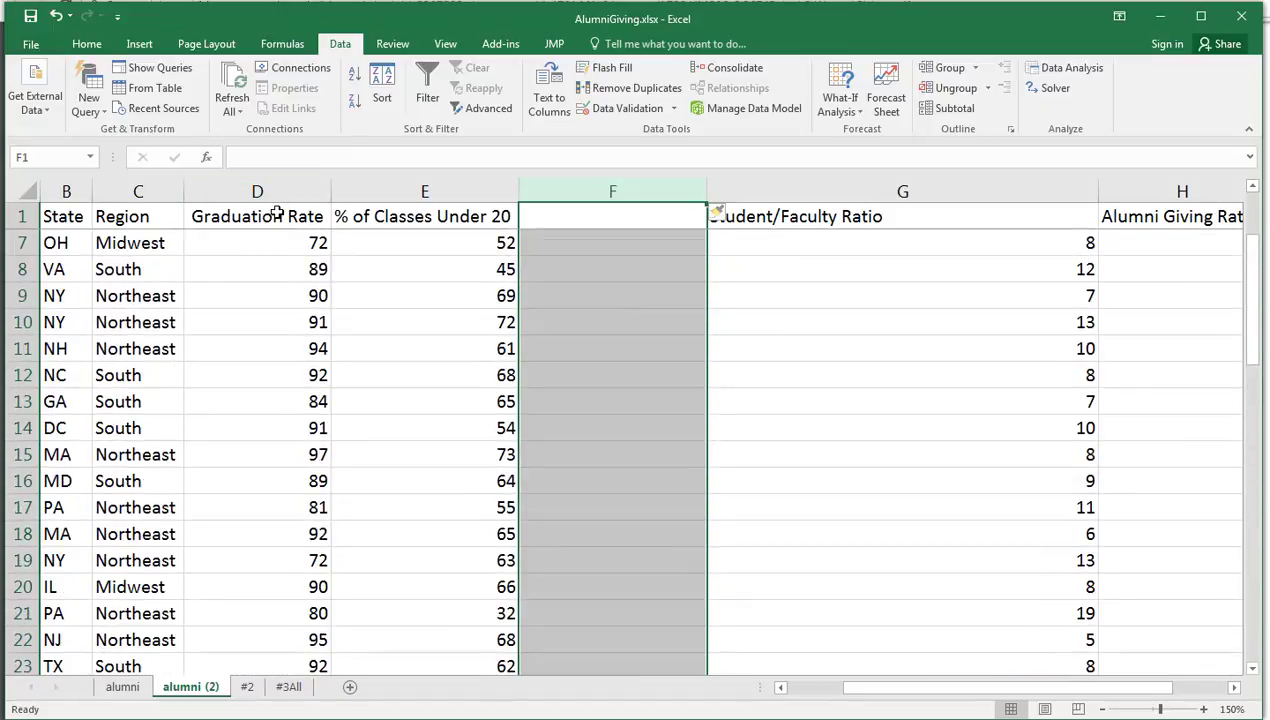
pyautogui.click(290, 216)
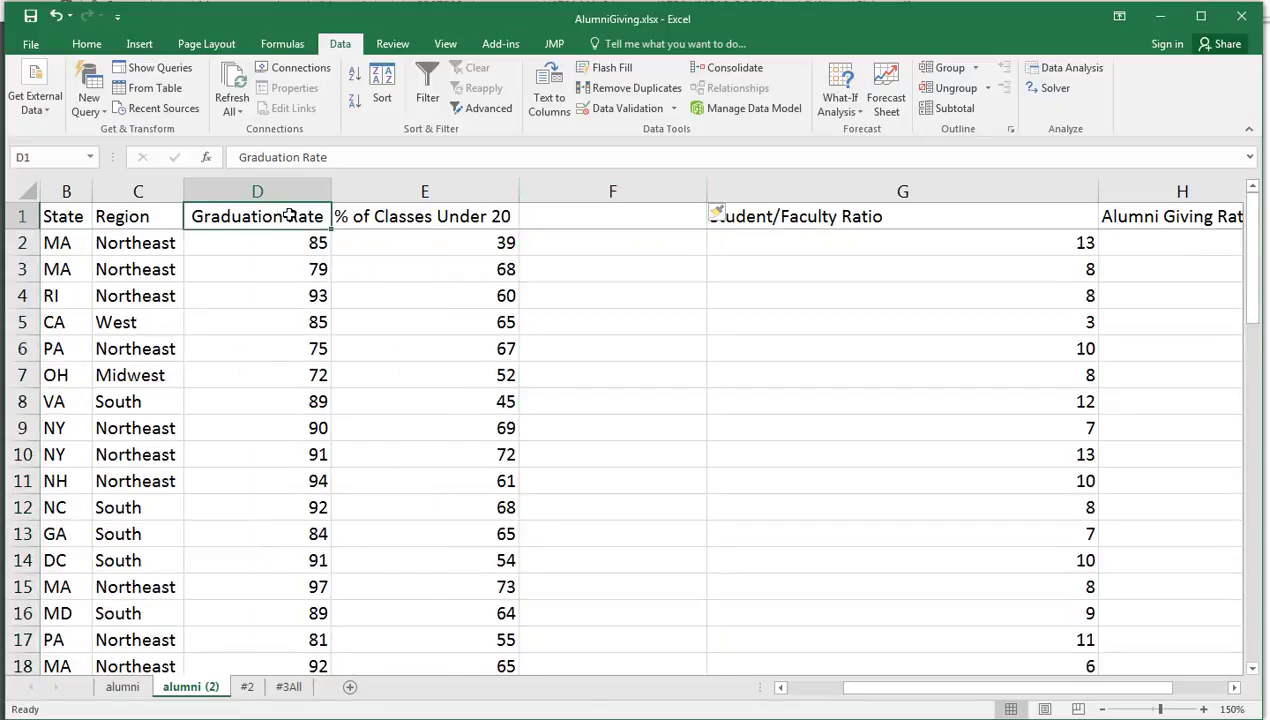
pyautogui.hotkey('ctrl', 'shift', 'Down')
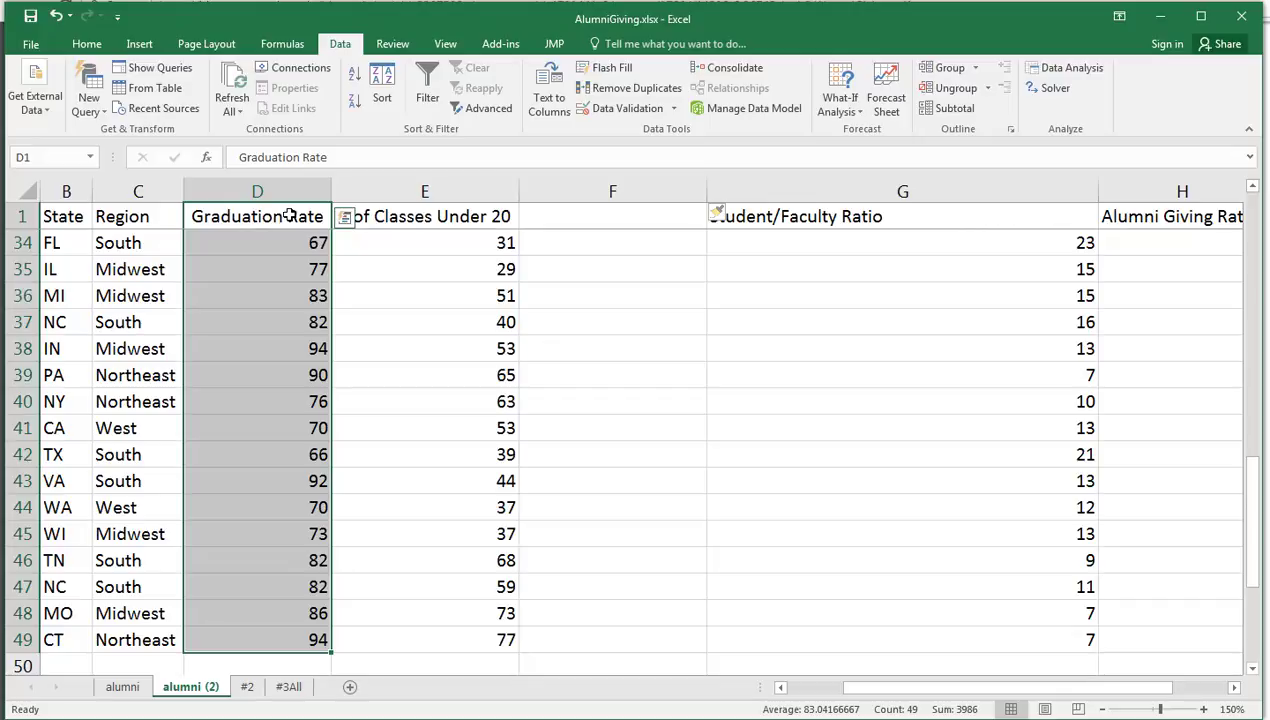
pyautogui.hotkey('ctrl', 'c')
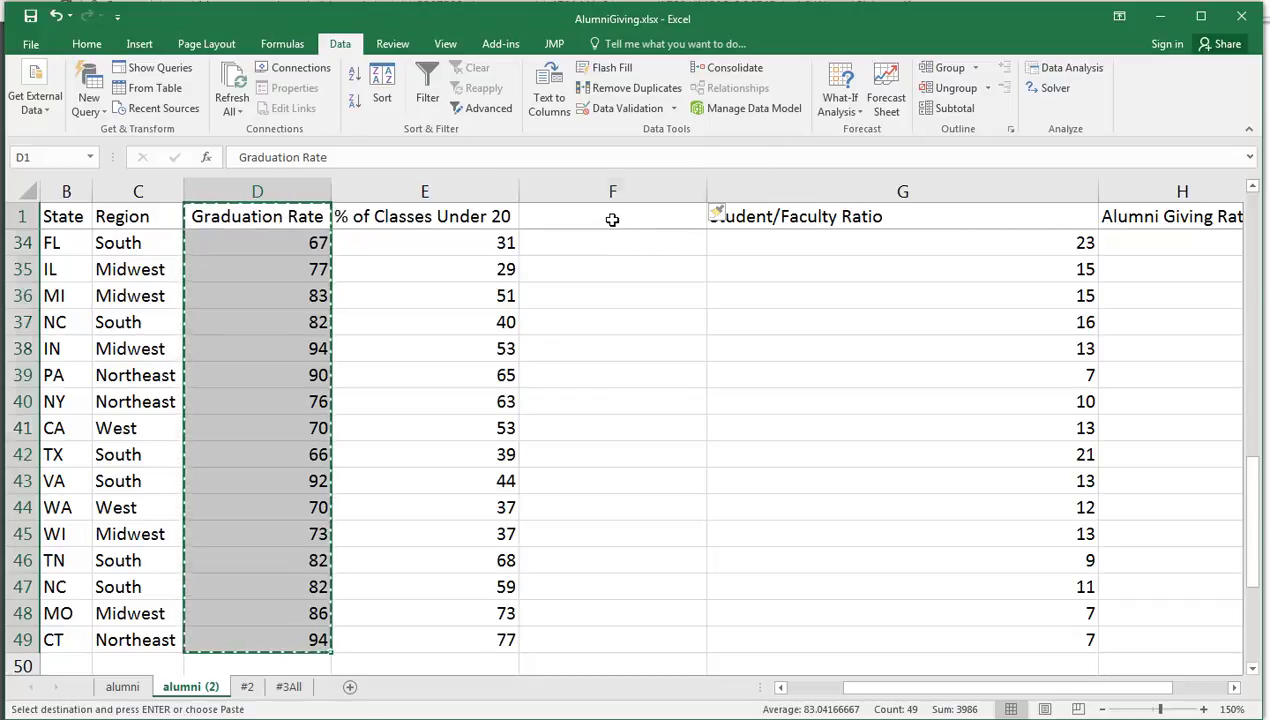
pyautogui.click(612, 219)
pyautogui.hotkey('ctrl', 'v')
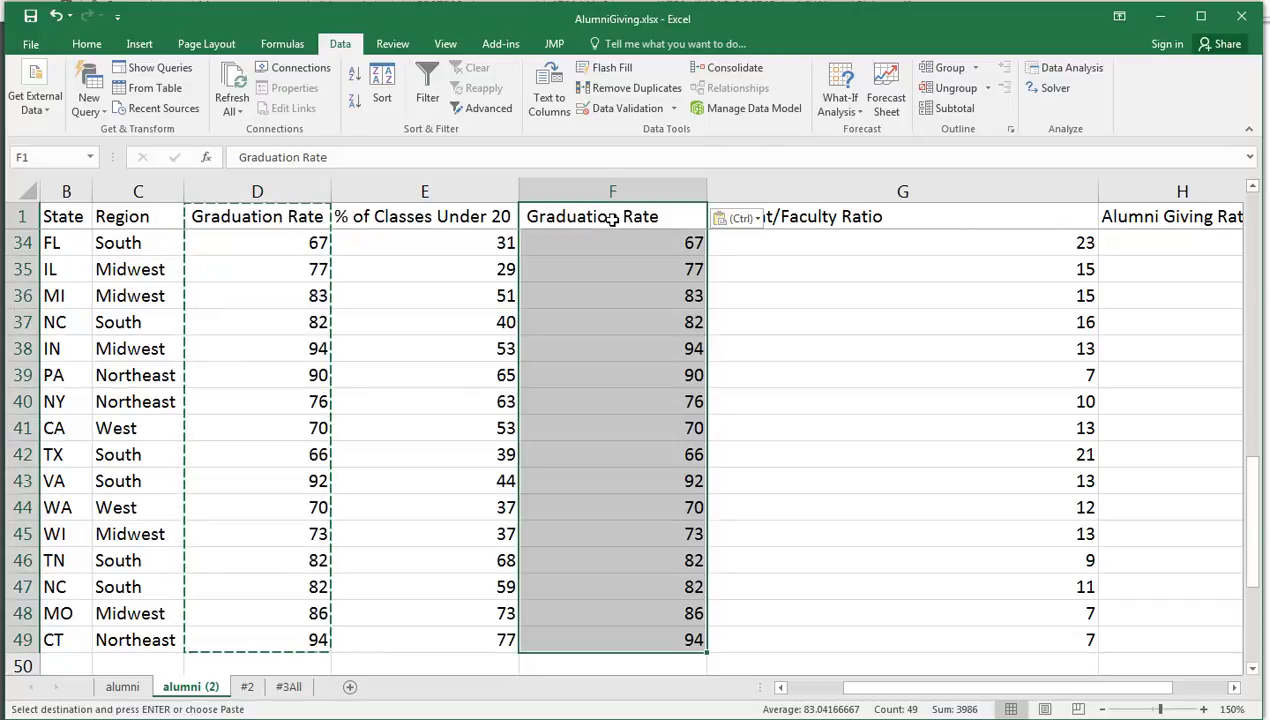
# Clear the copy marquee and check that the Graduation Rate and Student/Faculty Ratio headers in F1:G1 are adjacent.
pyautogui.click(771, 312)
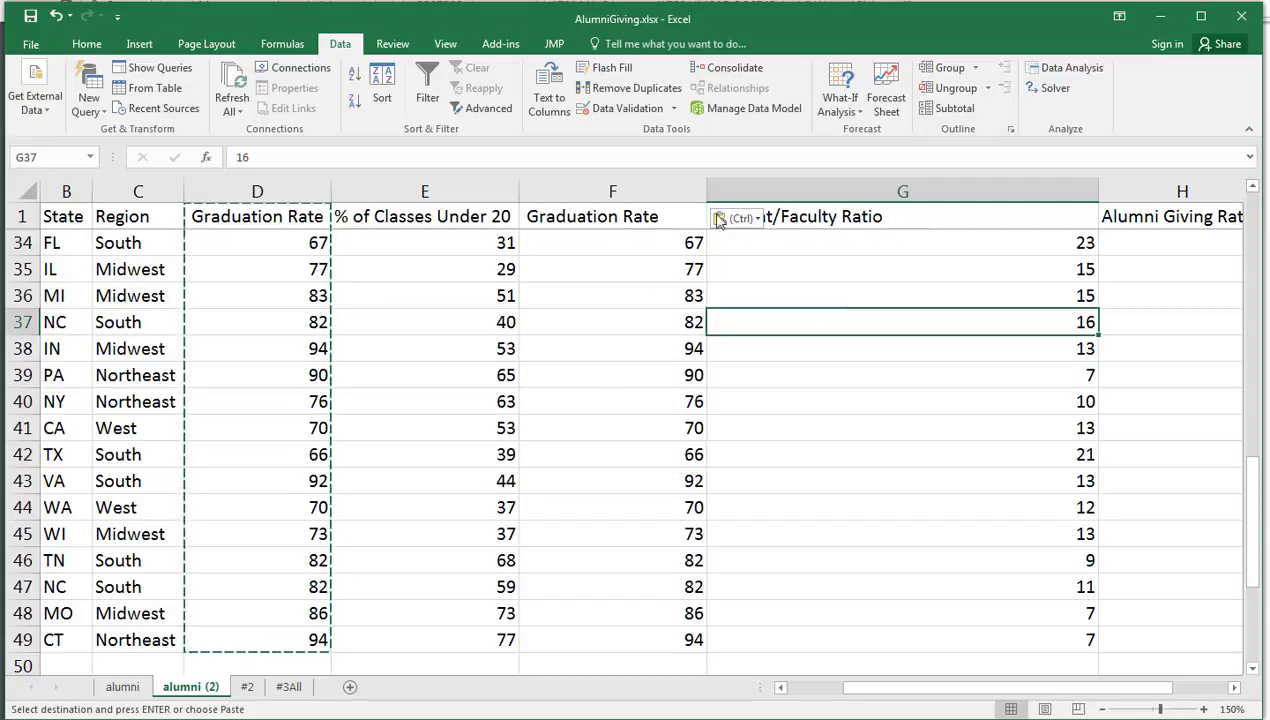
pyautogui.click(655, 218)
pyautogui.press('Right')
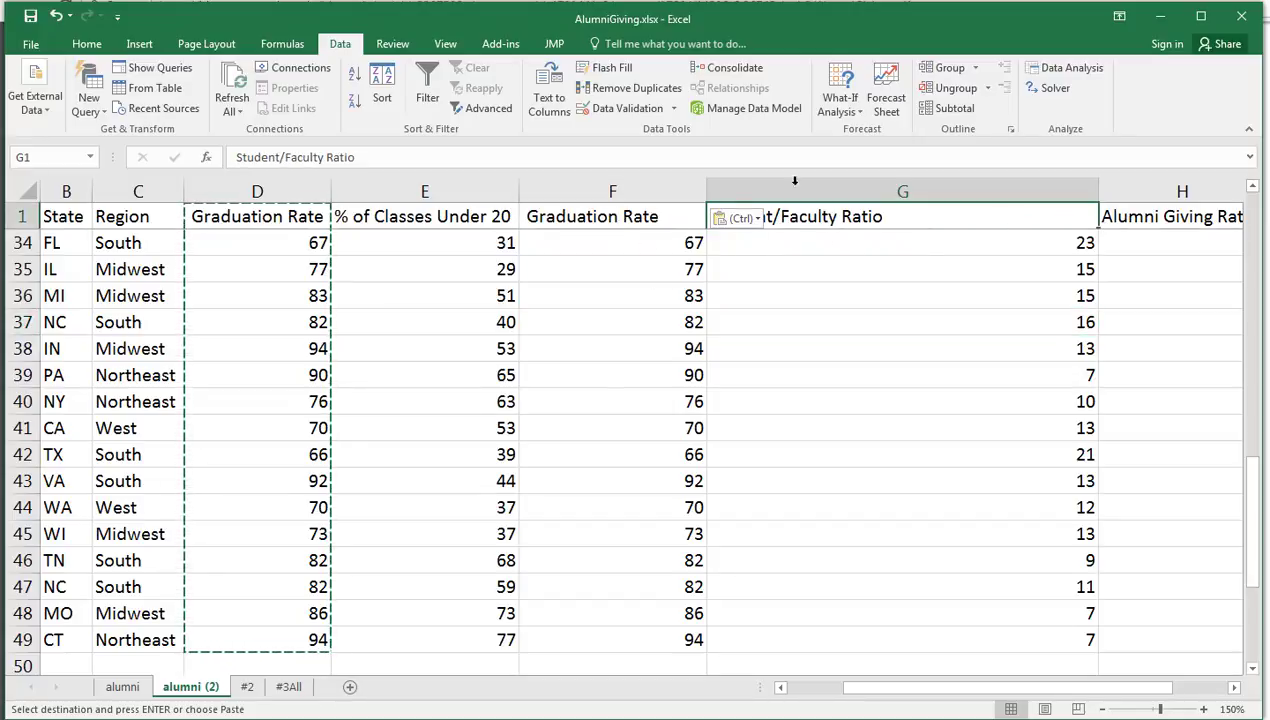
pyautogui.click(985, 387)
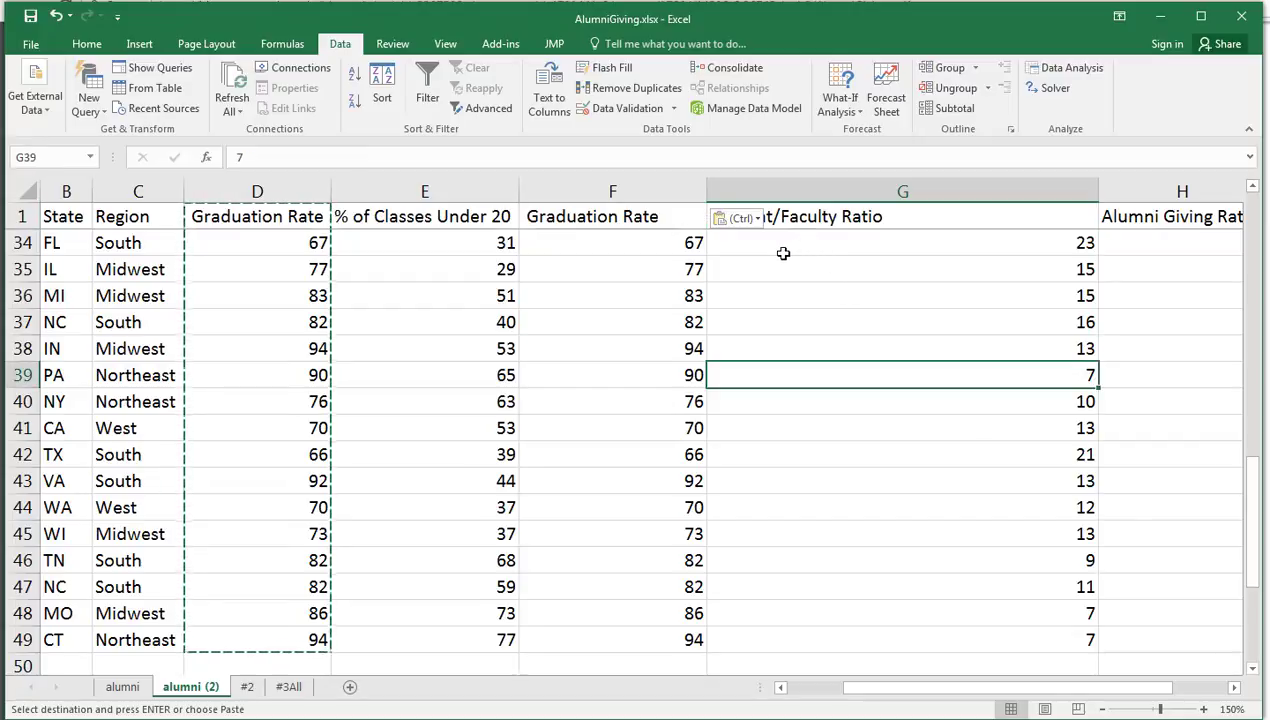
pyautogui.press('Escape')
pyautogui.moveTo(627, 219); pyautogui.dragTo(785, 218)
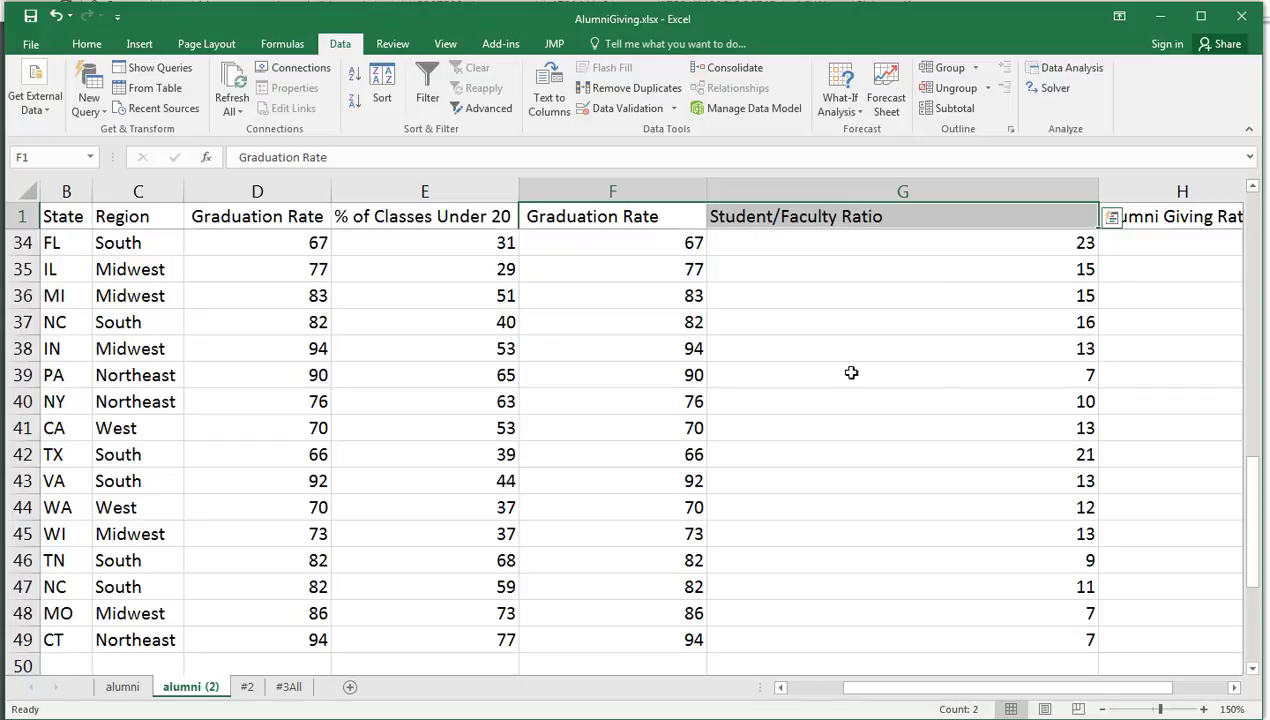
pyautogui.click(895, 348)
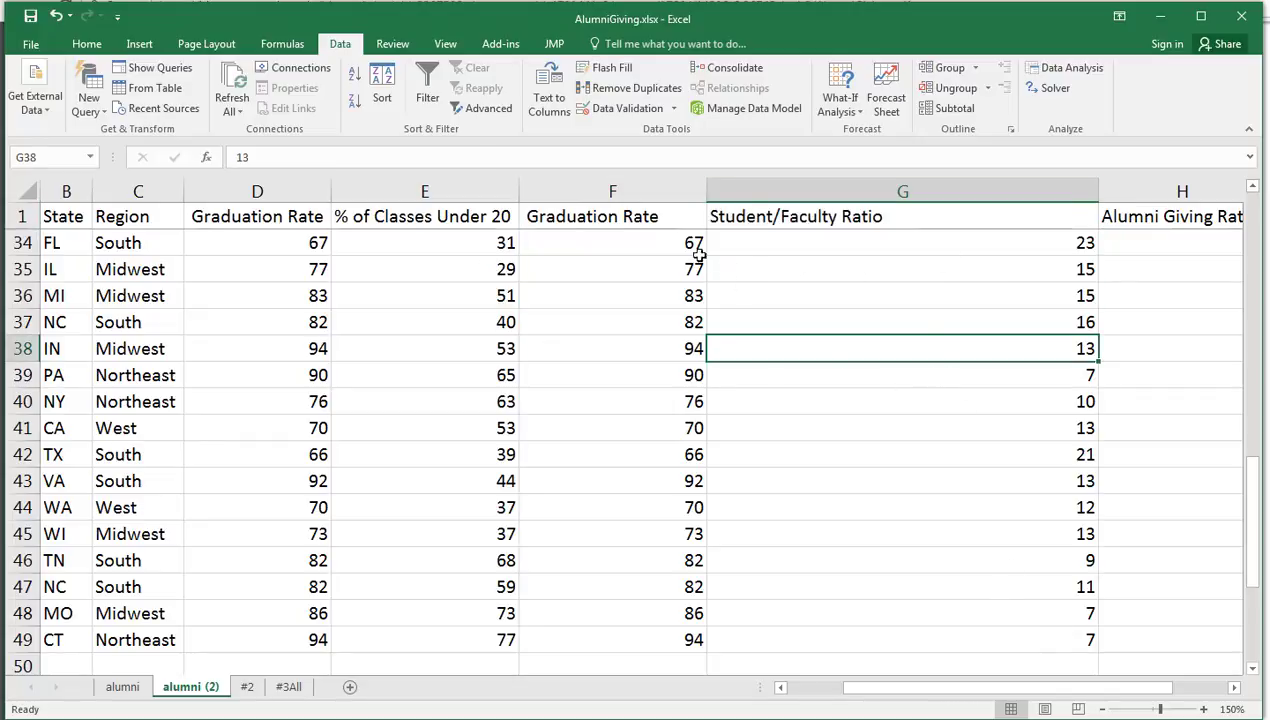
# Start a Regression data analysis and set the Y range to the Alumni Giving Rate data in H1:H49.
pyautogui.click(1068, 67)
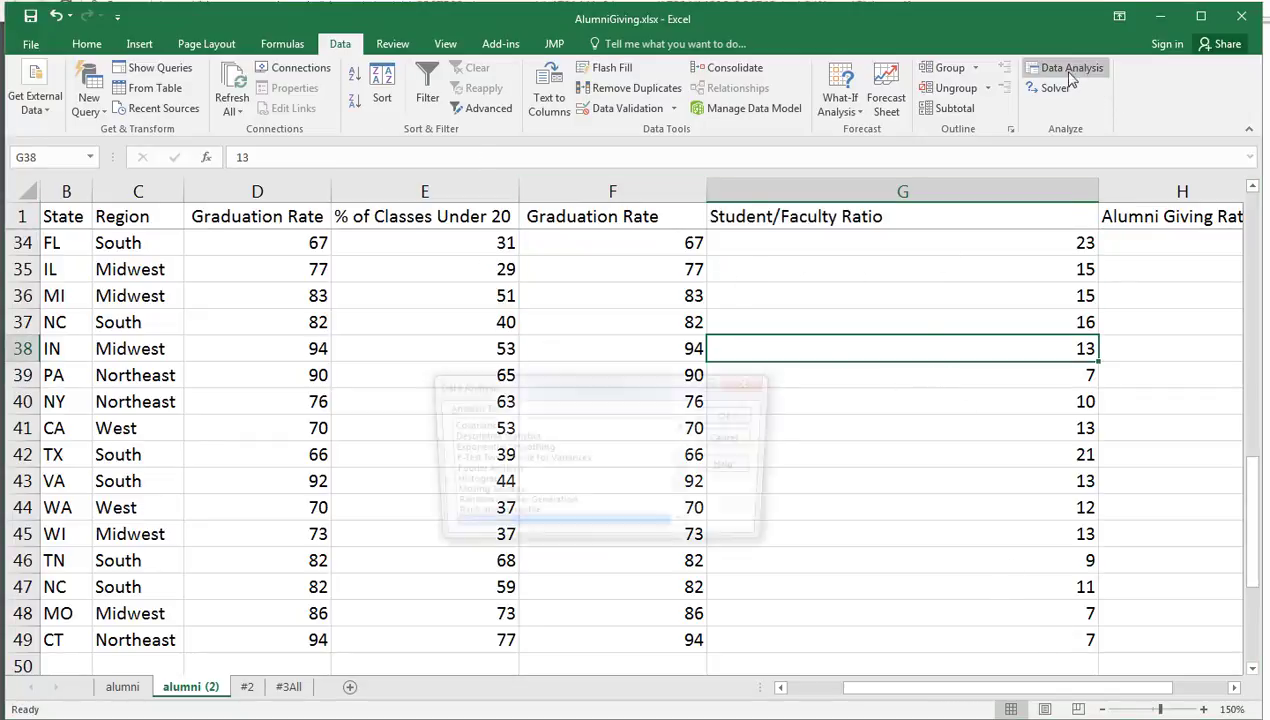
pyautogui.click(733, 415)
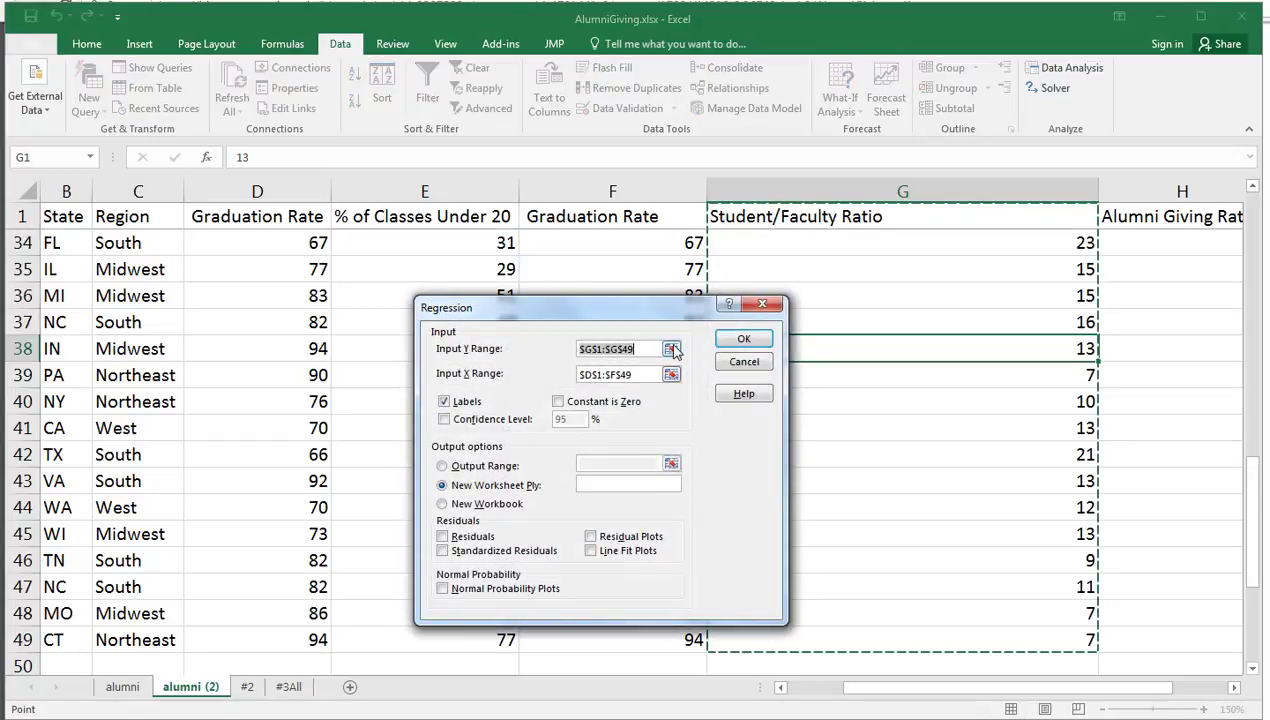
pyautogui.click(670, 349)
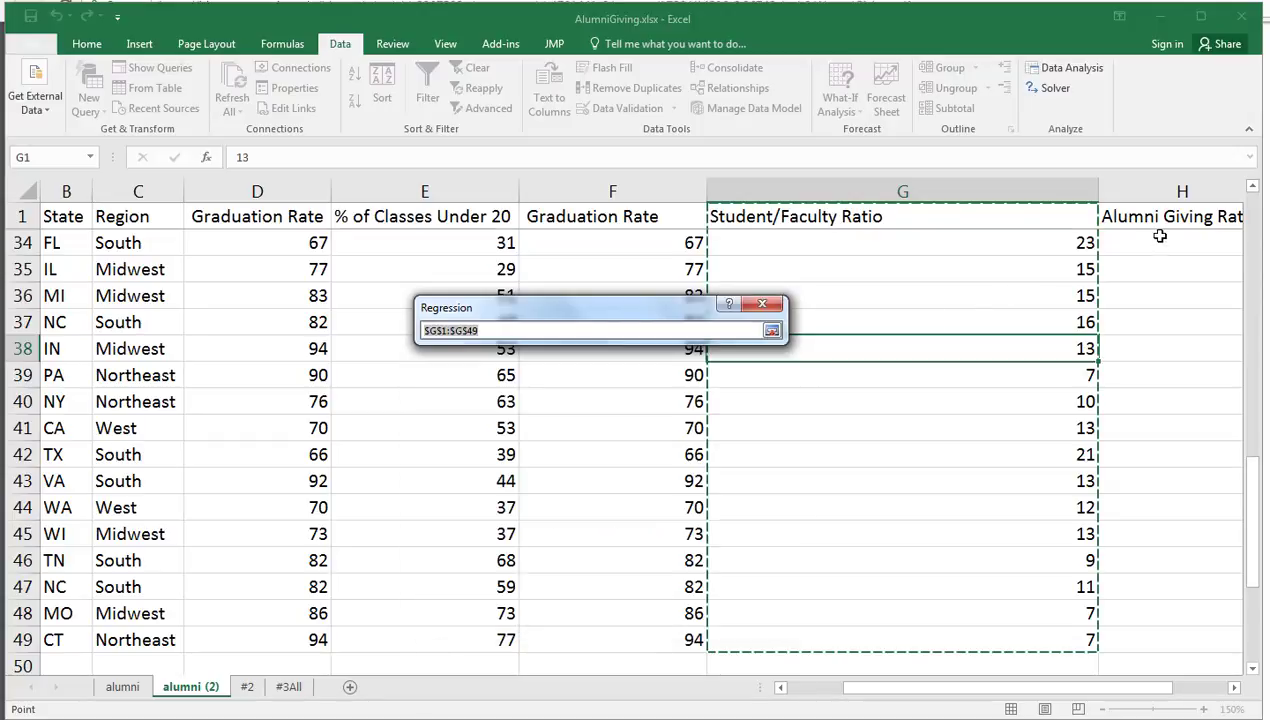
pyautogui.click(1156, 215)
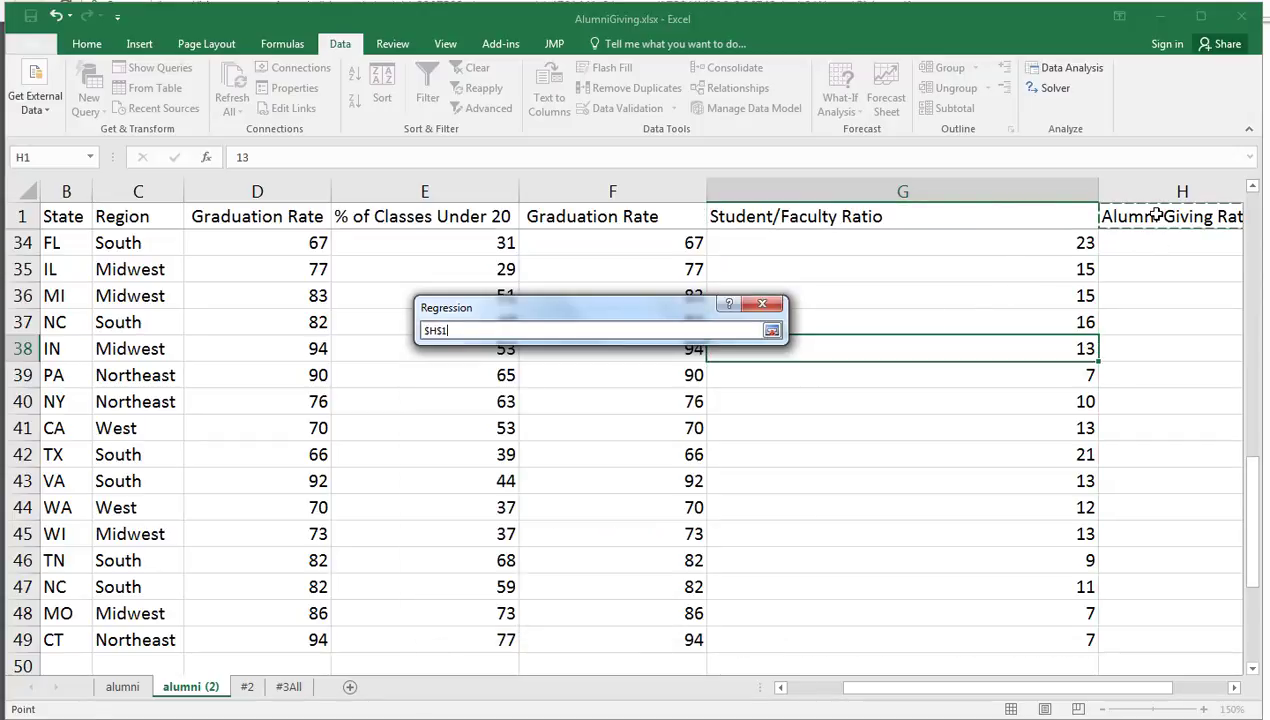
pyautogui.hotkey('ctrl', 'shift', 'Down')
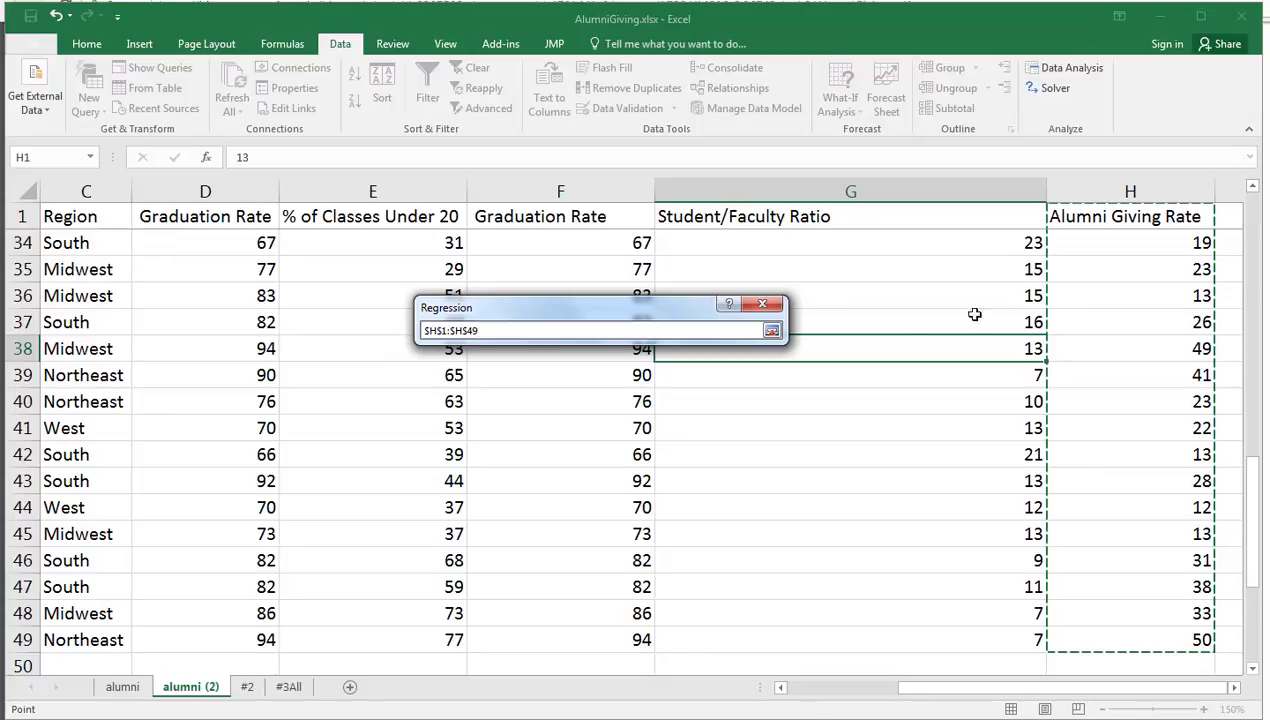
pyautogui.click(771, 331)
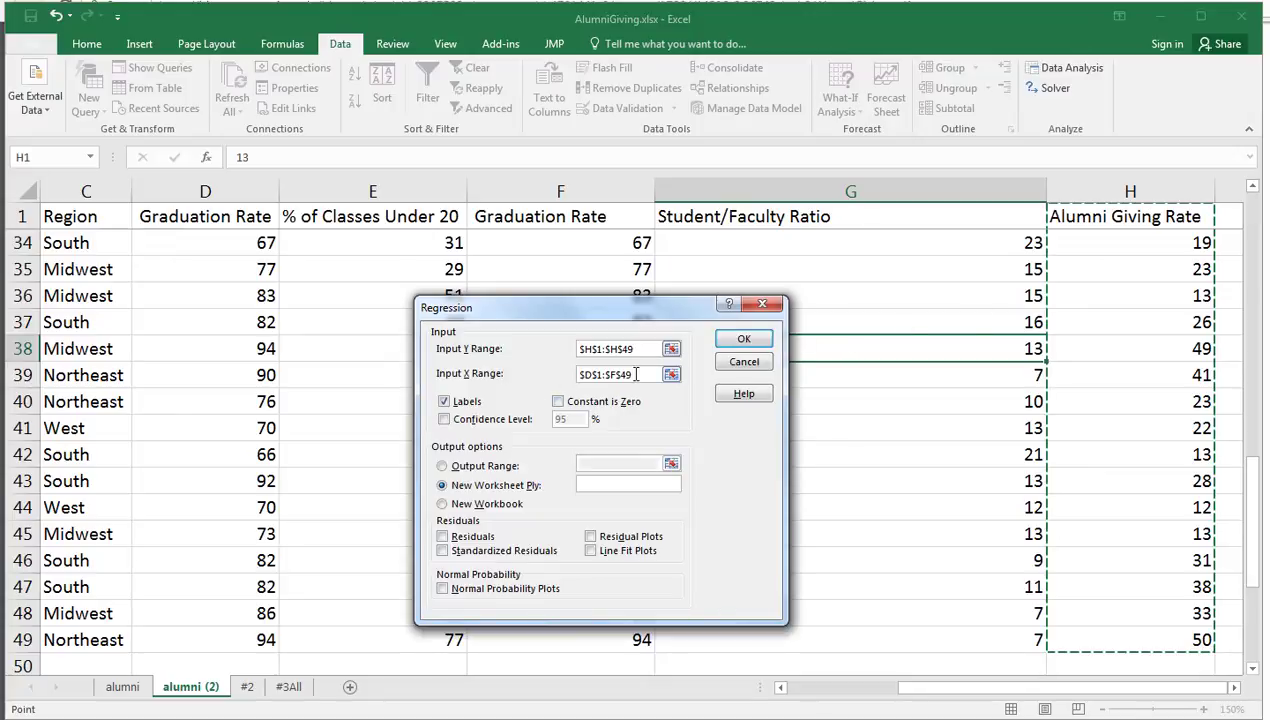
# Set the X range to Graduation Rate and Student/Faculty Ratio in F1:G49 and run the regression to a new worksheet.
pyautogui.click(671, 374)
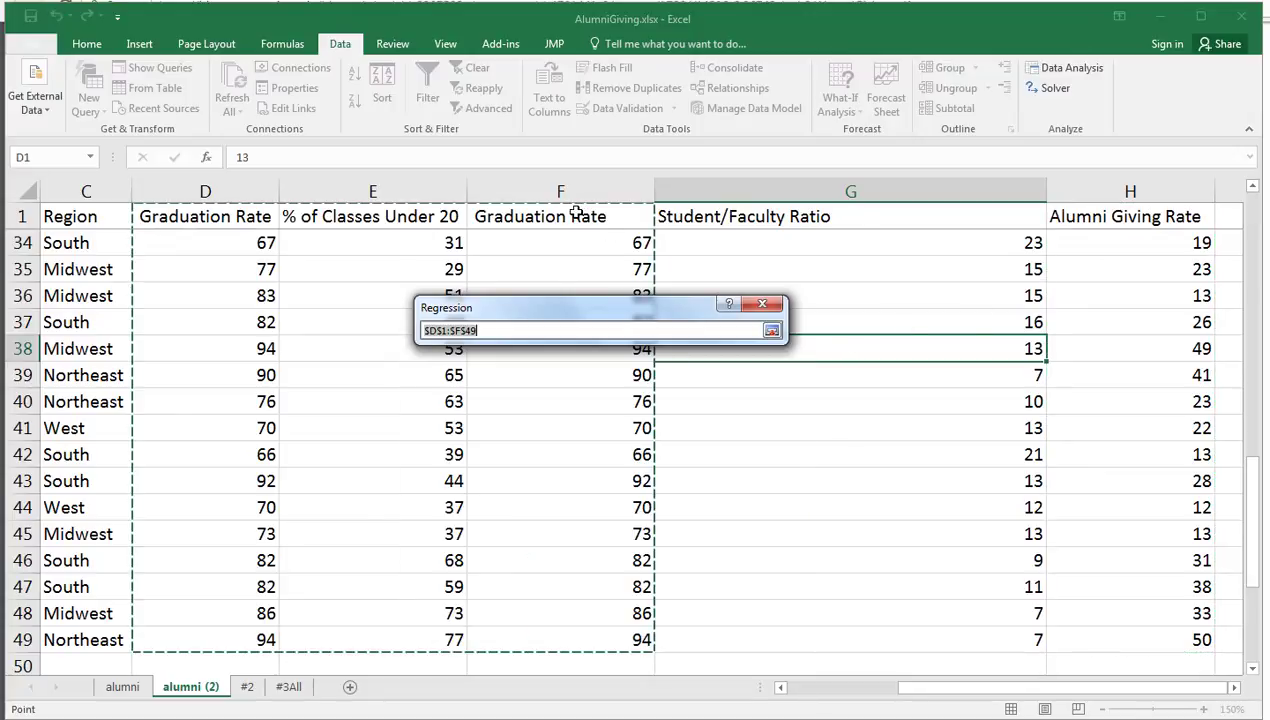
pyautogui.moveTo(570, 213); pyautogui.dragTo(721, 219)
pyautogui.hotkey('ctrl', 'shift', 'Down')
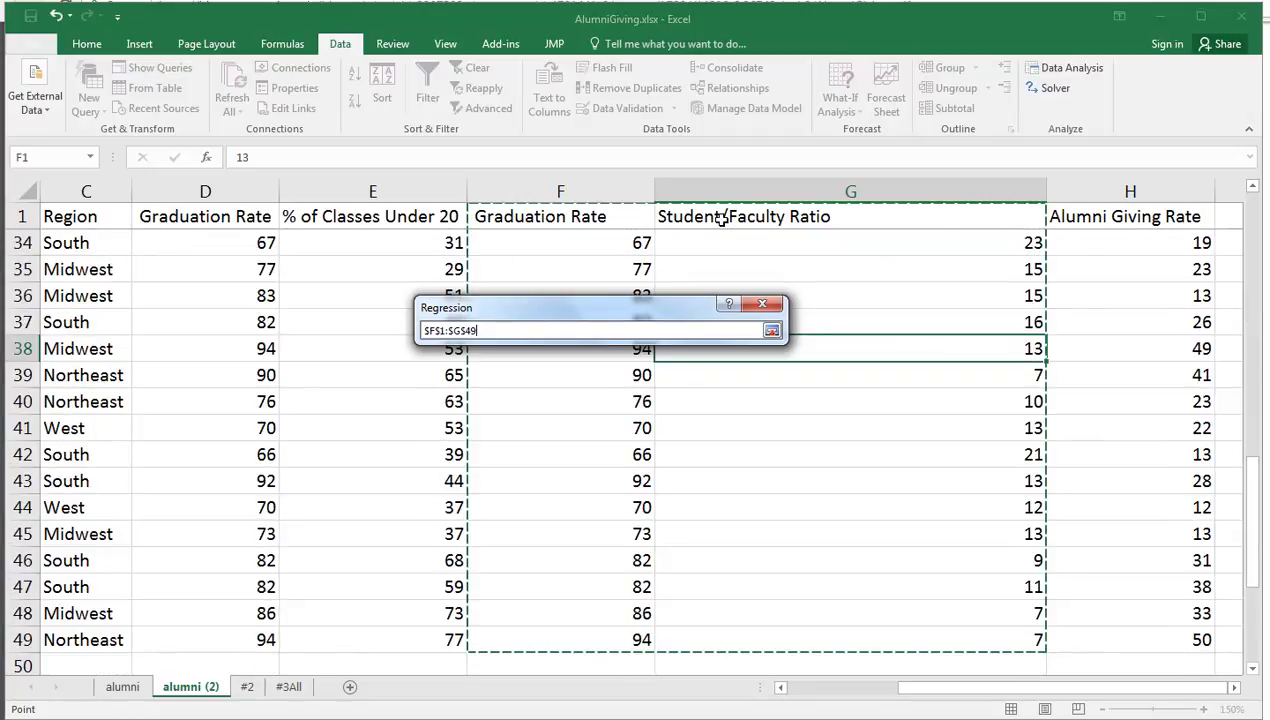
pyautogui.click(771, 330)
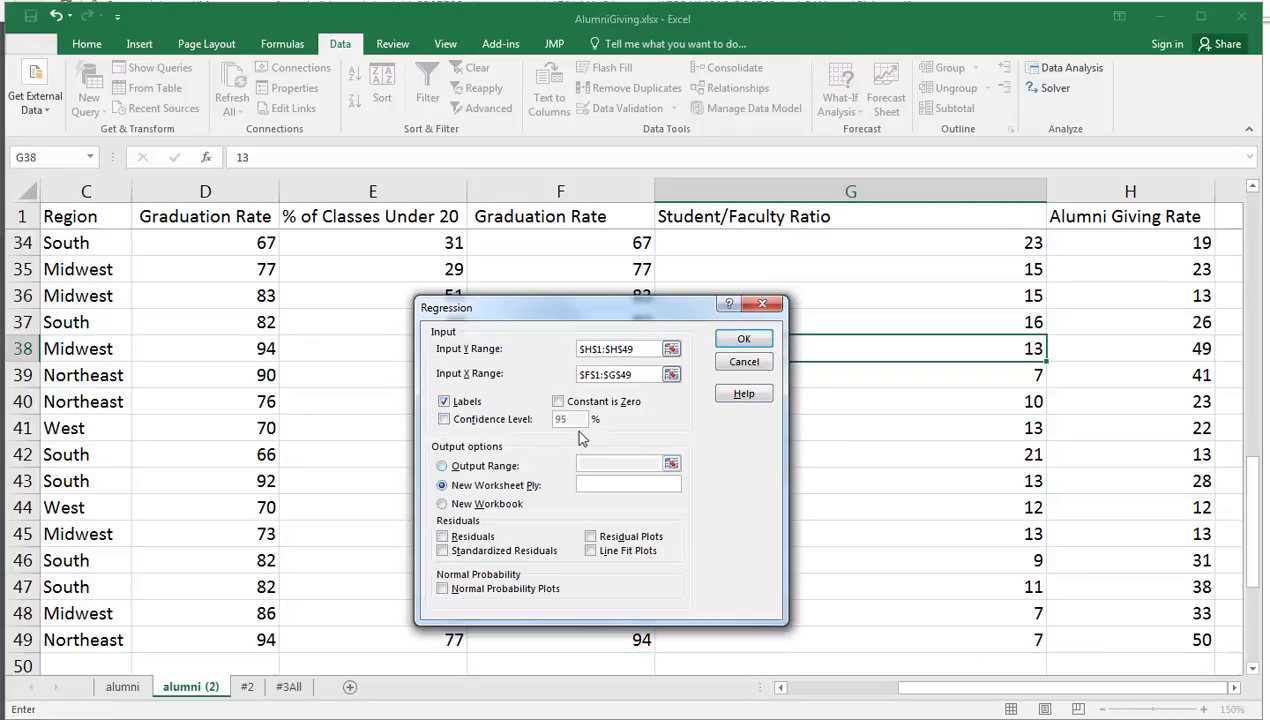
pyautogui.click(744, 339)
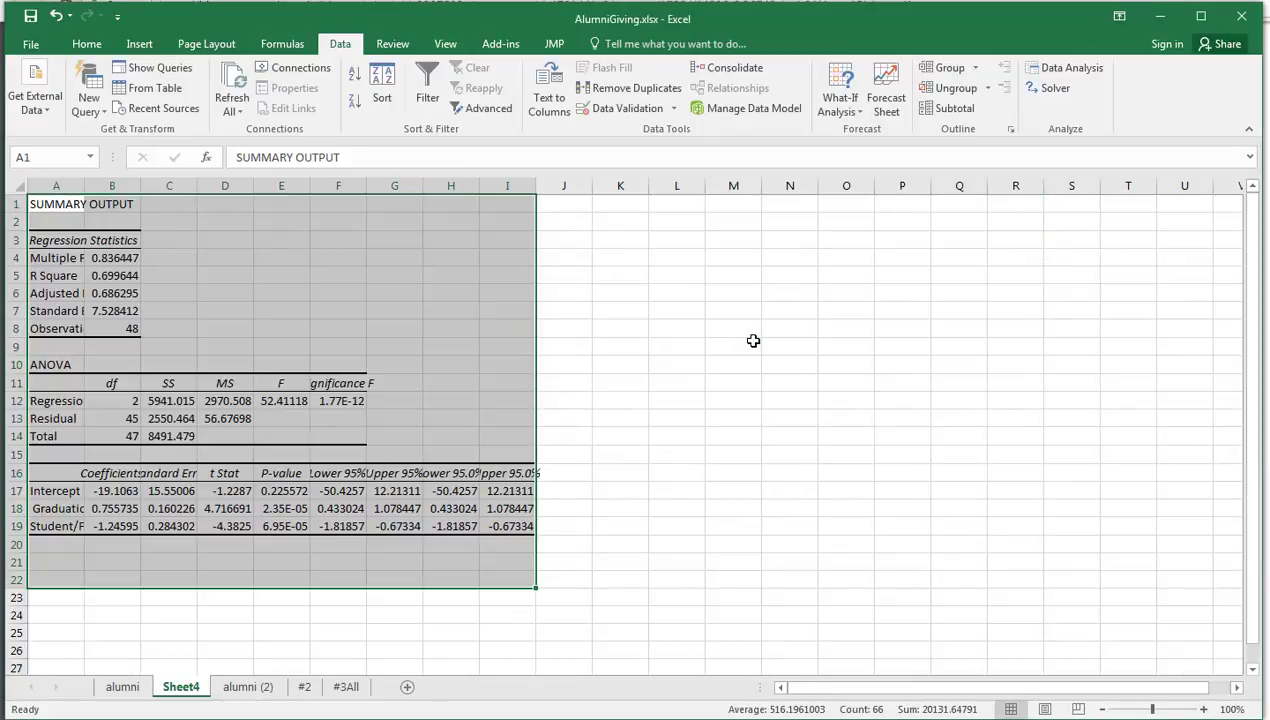
# Move the new regression output sheet after #3All and widen column A so the statistics labels are readable.
pyautogui.moveTo(188, 690); pyautogui.dragTo(390, 686)
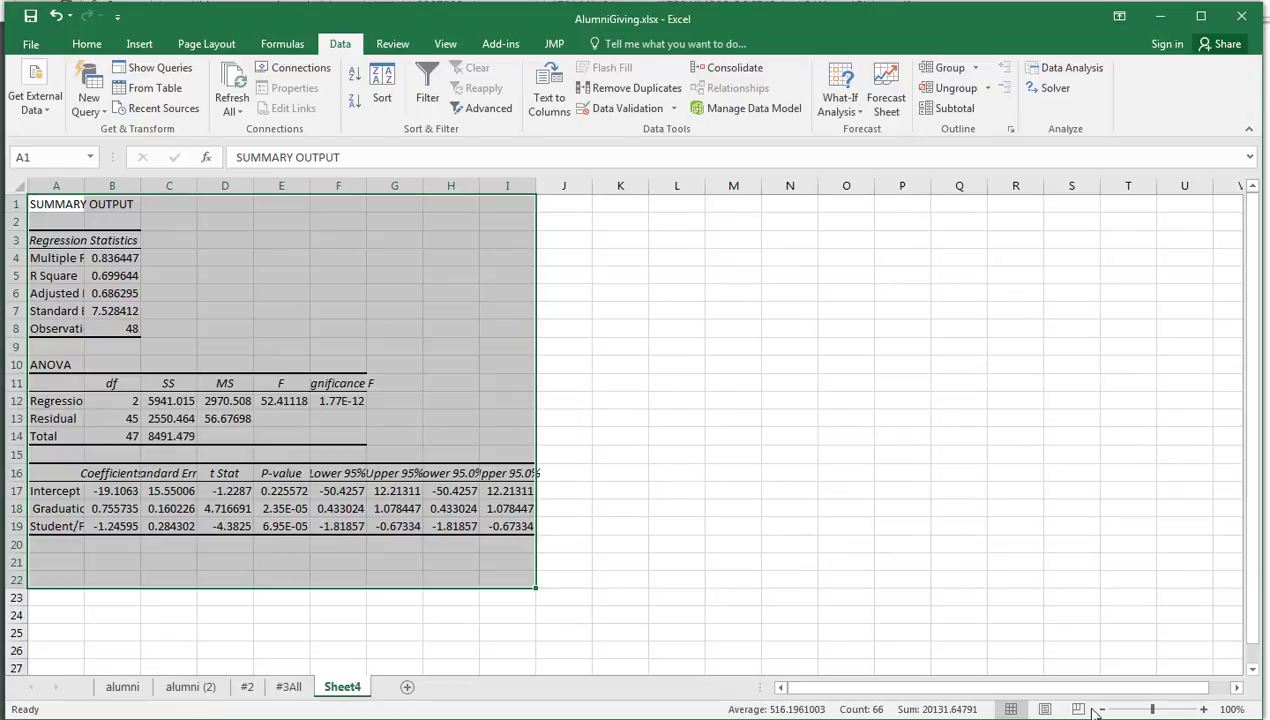
pyautogui.click(1203, 709)
pyautogui.click(1203, 709)
pyautogui.click(1203, 709)
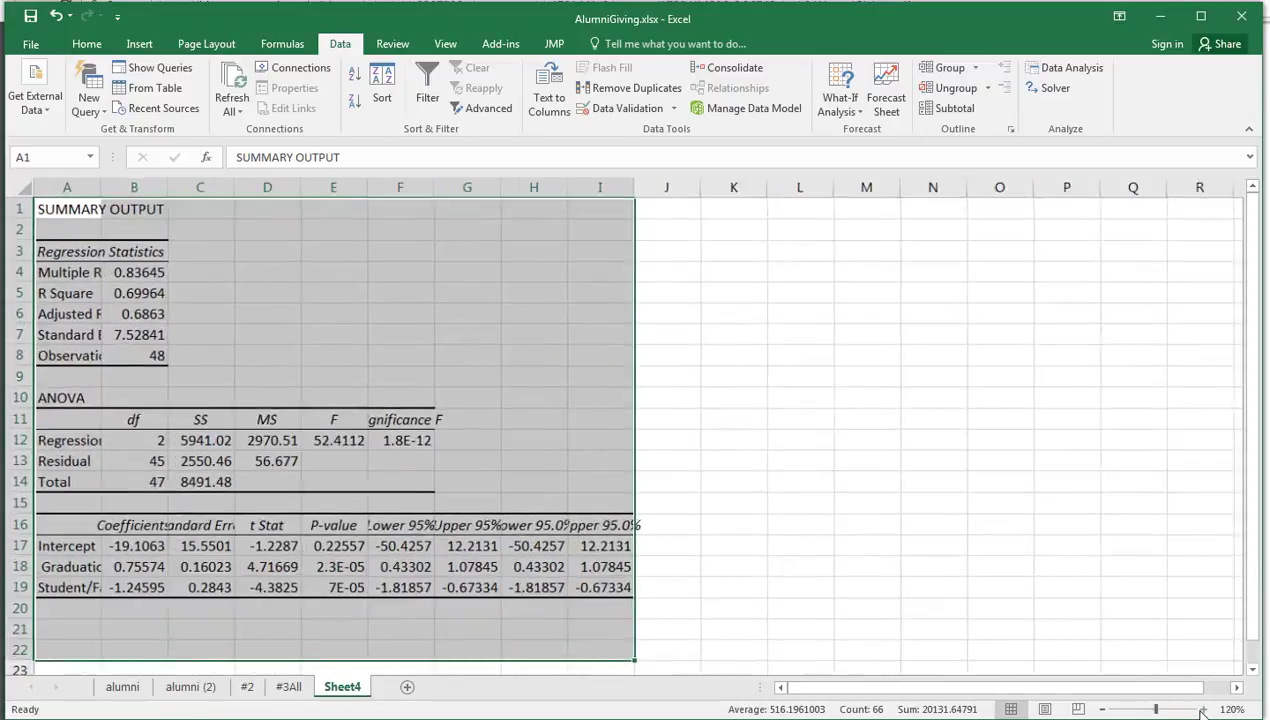
pyautogui.click(1203, 709)
pyautogui.click(1203, 709)
pyautogui.click(324, 430)
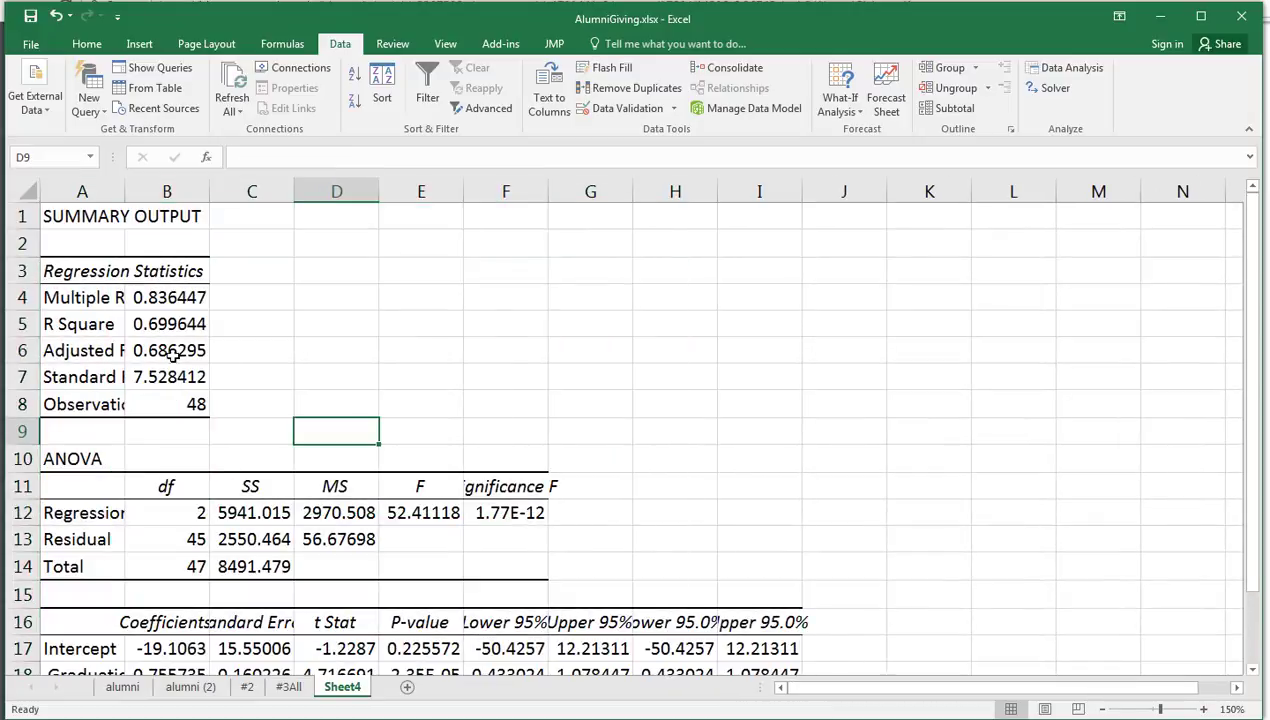
pyautogui.click(180, 332)
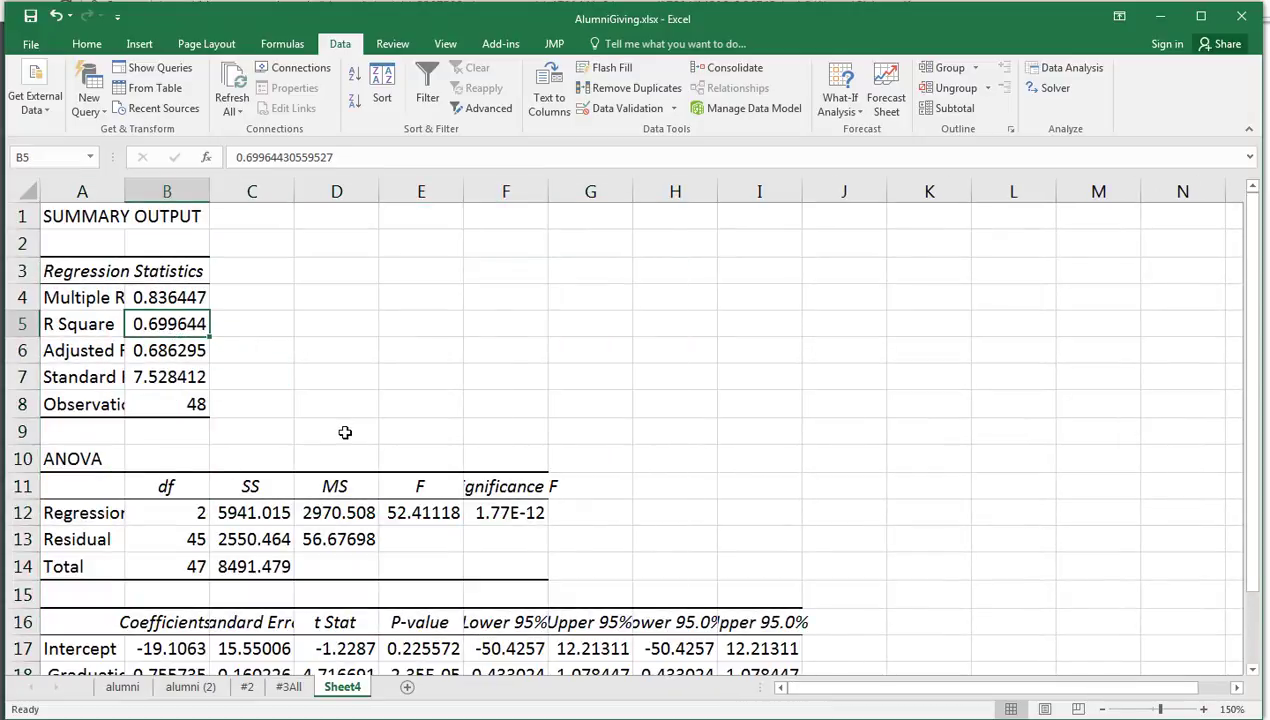
pyautogui.moveTo(124, 192); pyautogui.dragTo(174, 192)
# Compare the Adjusted R Square of the two-variable regression with the one on the #3All sheet.
pyautogui.click(201, 354)
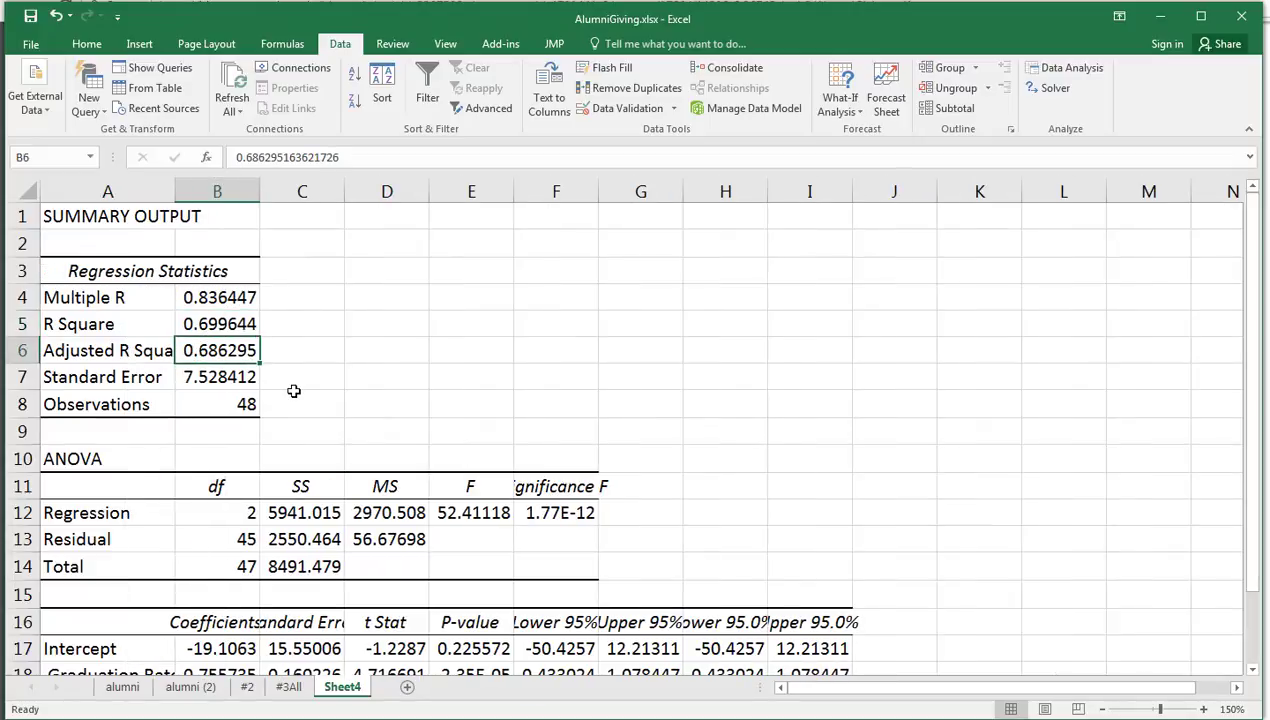
pyautogui.click(289, 687)
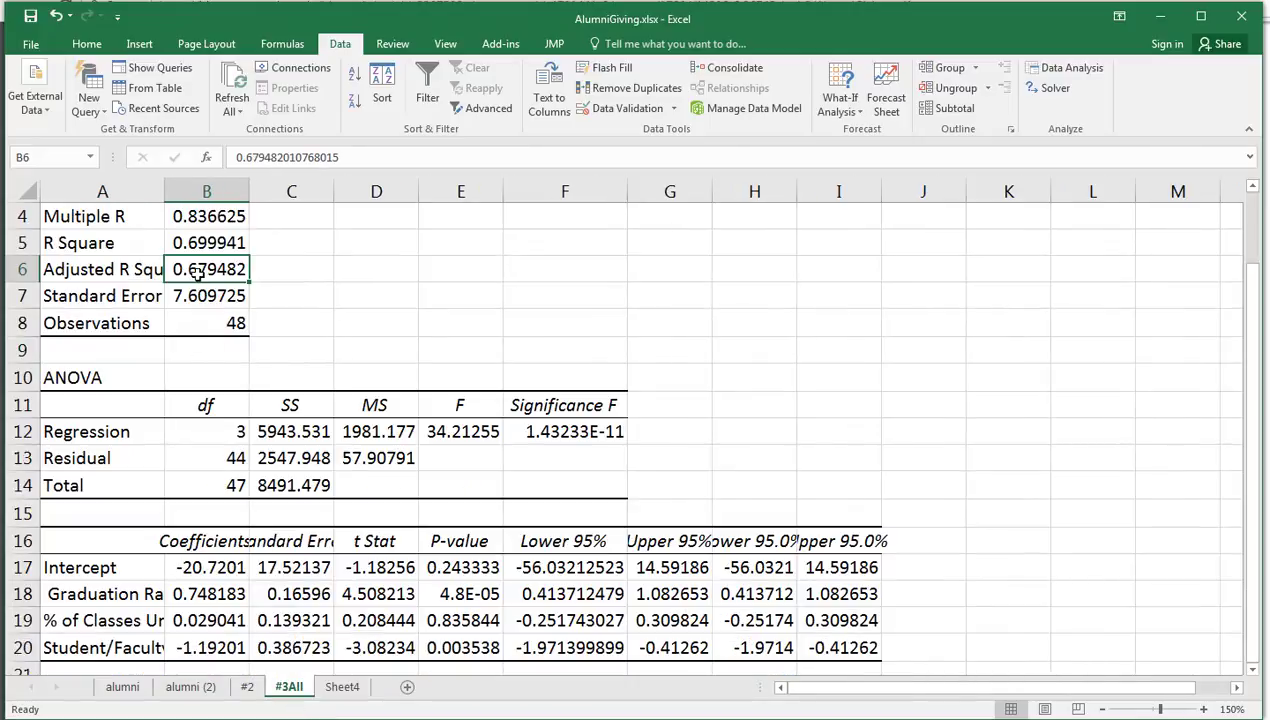
pyautogui.click(345, 687)
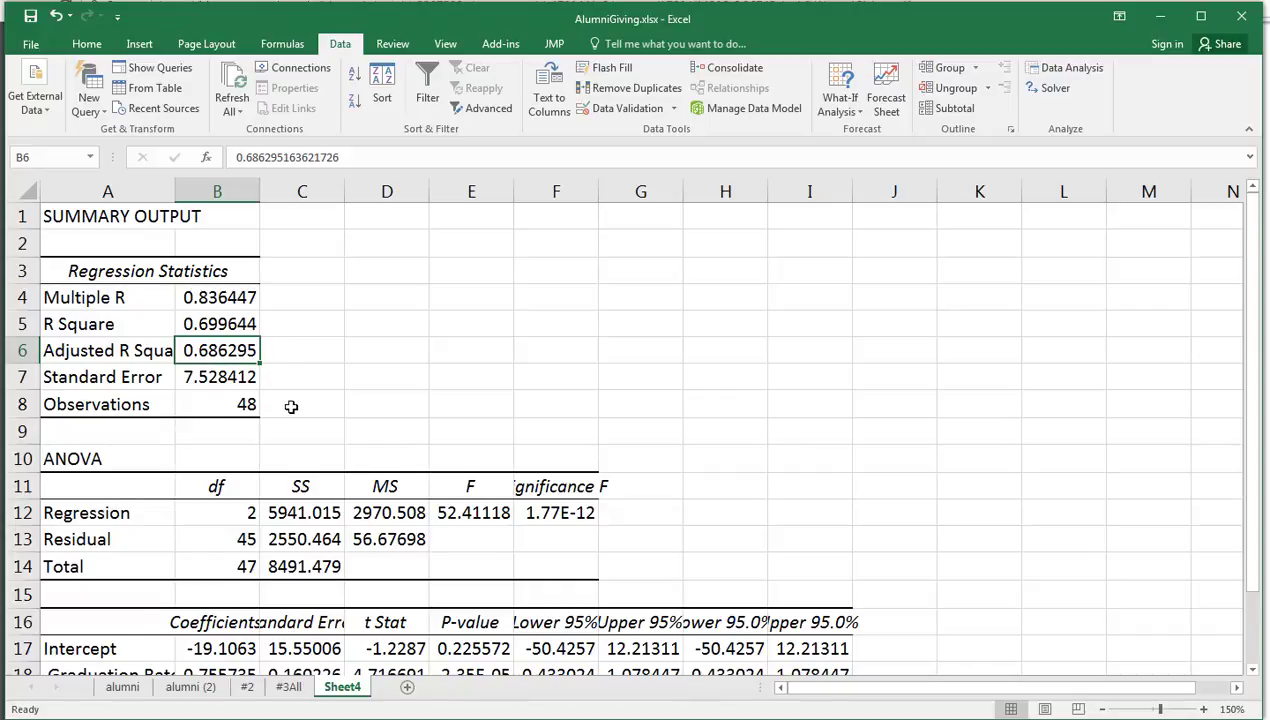
# Examine the two-variable model's Significance F and the P-values of Graduation Rate and Student/Faculty Ratio.
pyautogui.scroll(-1, 292, 400)
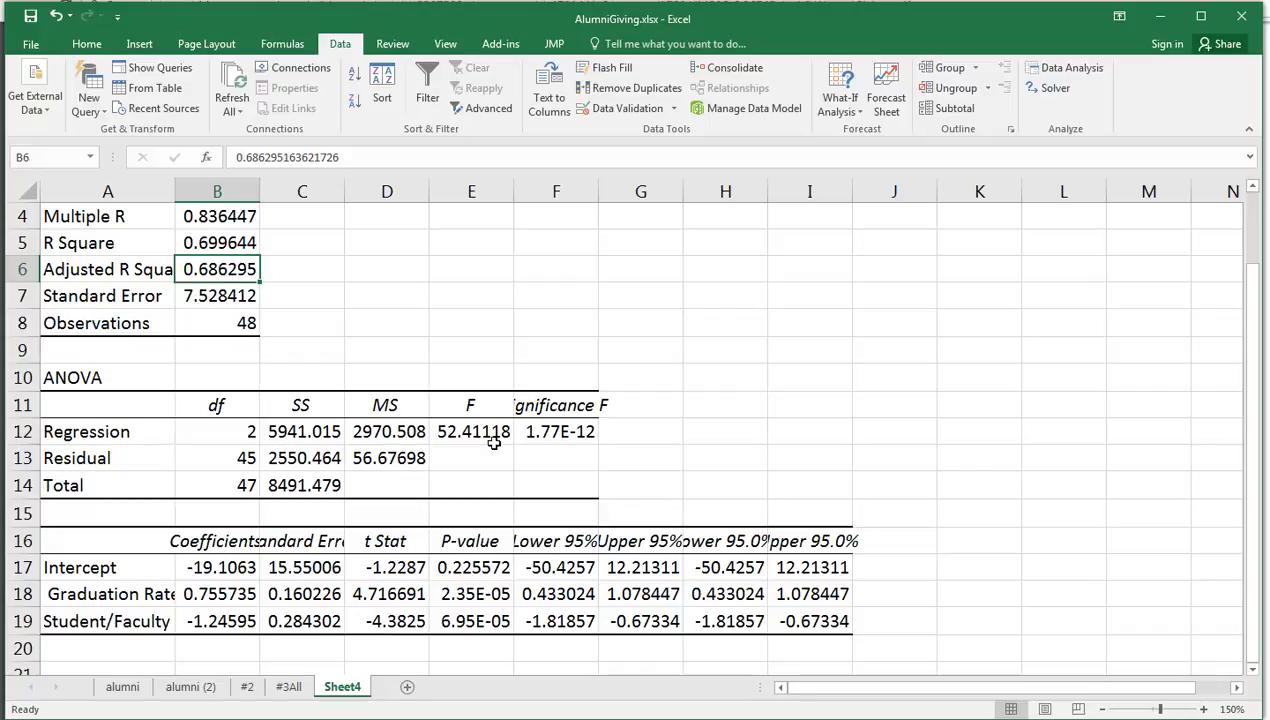
pyautogui.click(551, 432)
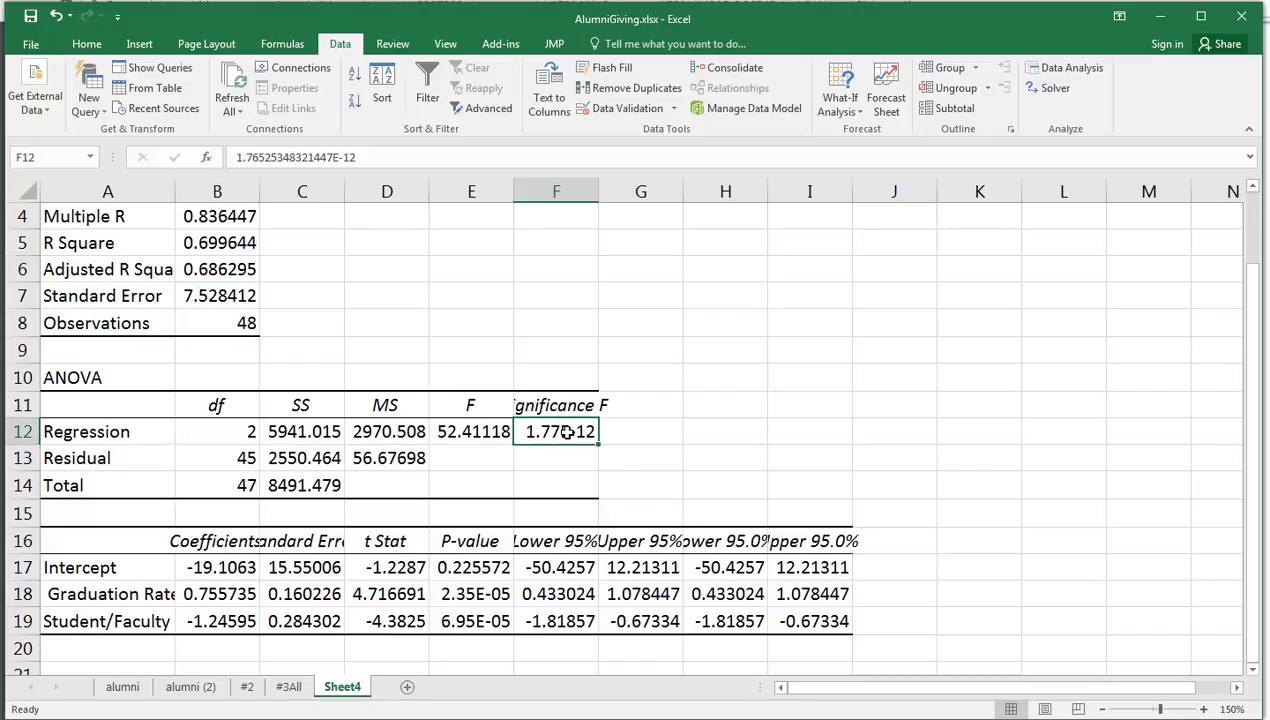
pyautogui.click(472, 595)
pyautogui.hotkey('shift', 'Down')
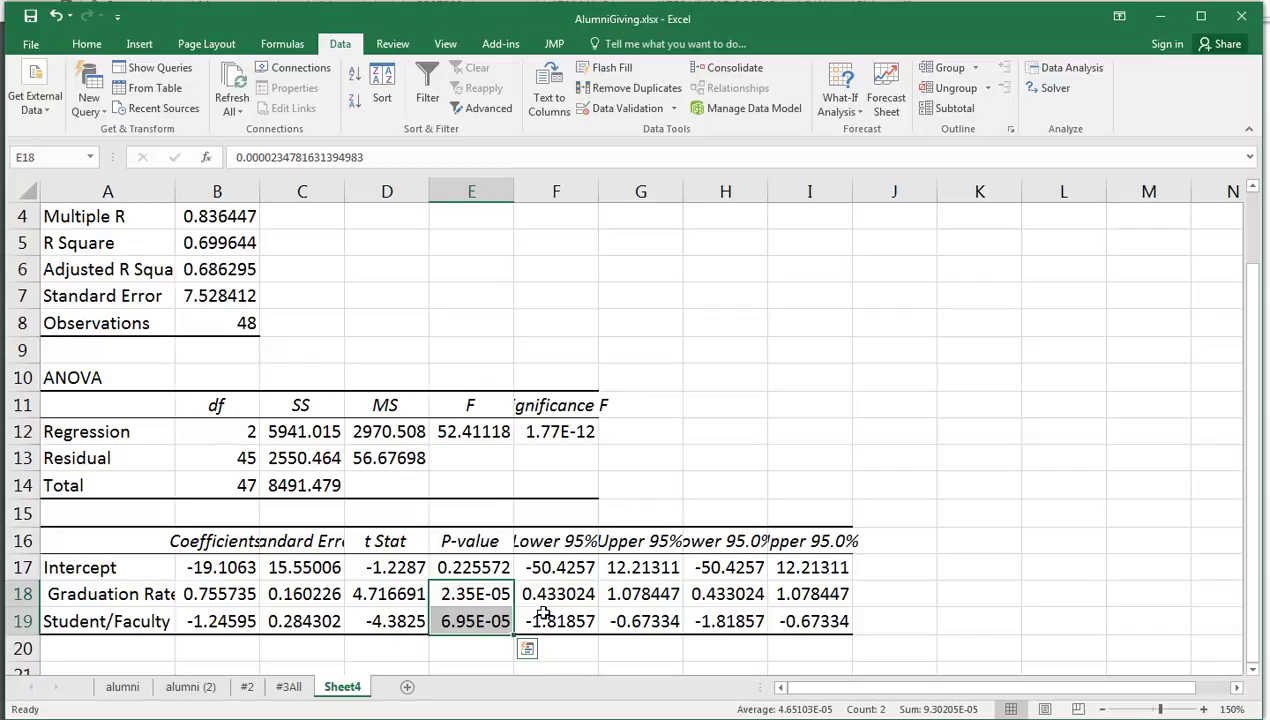
# Examine the regression coefficients of Graduation Rate and Student/Faculty Ratio in B18 and B19.
pyautogui.press('Left')
pyautogui.press('Left')
pyautogui.press('Left')
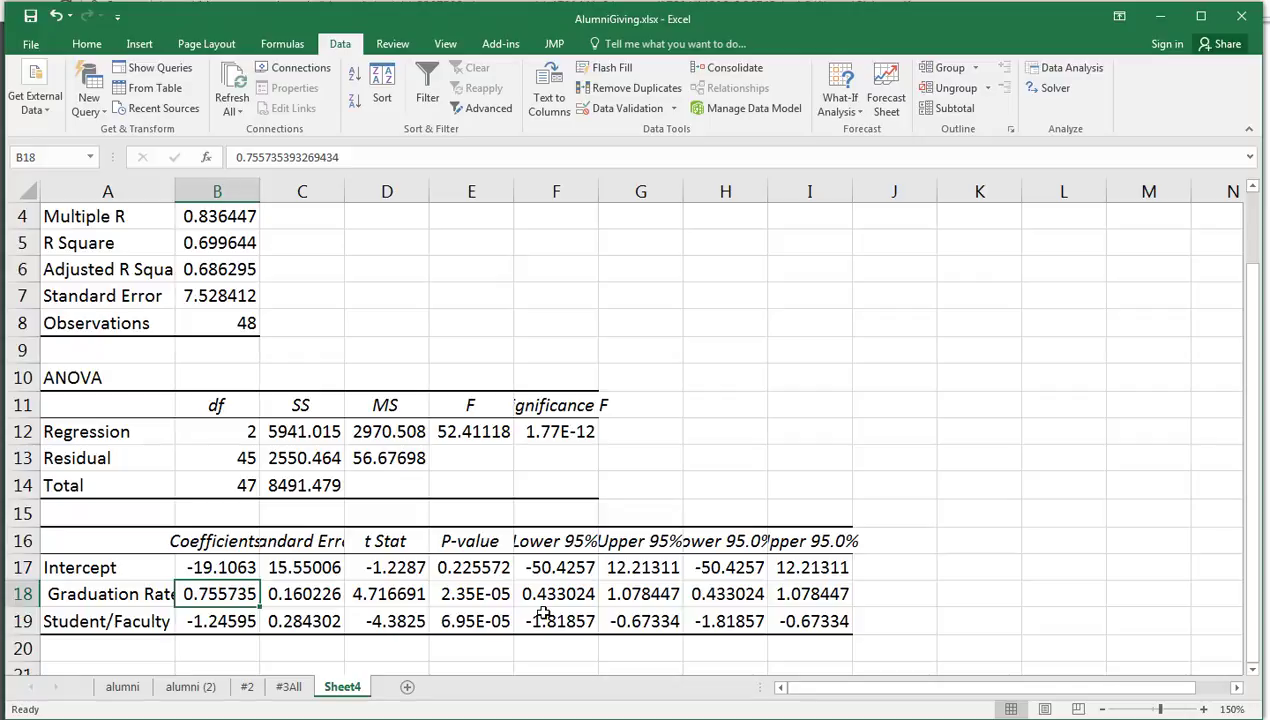
pyautogui.press('Down')
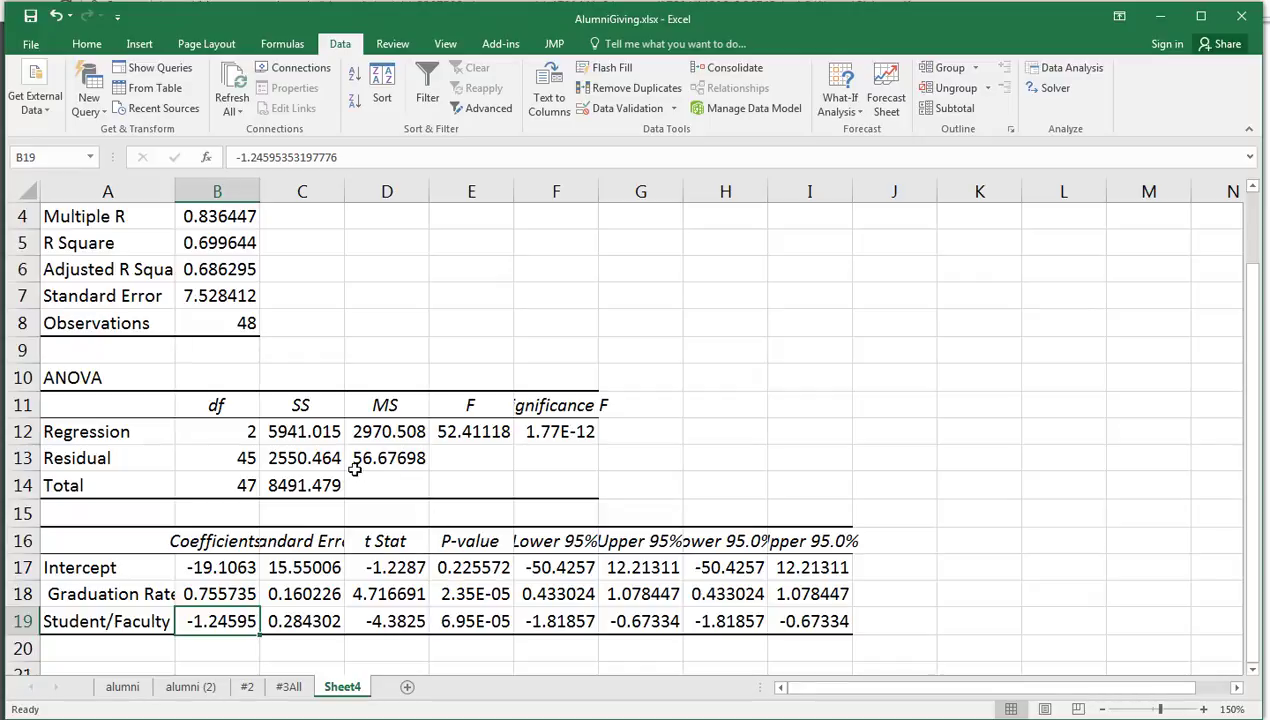
# Recheck the Adjusted R Square against the #3All sheet and review both predictors' P-values in E18:E19 of the two-variable output.
pyautogui.click(224, 270)
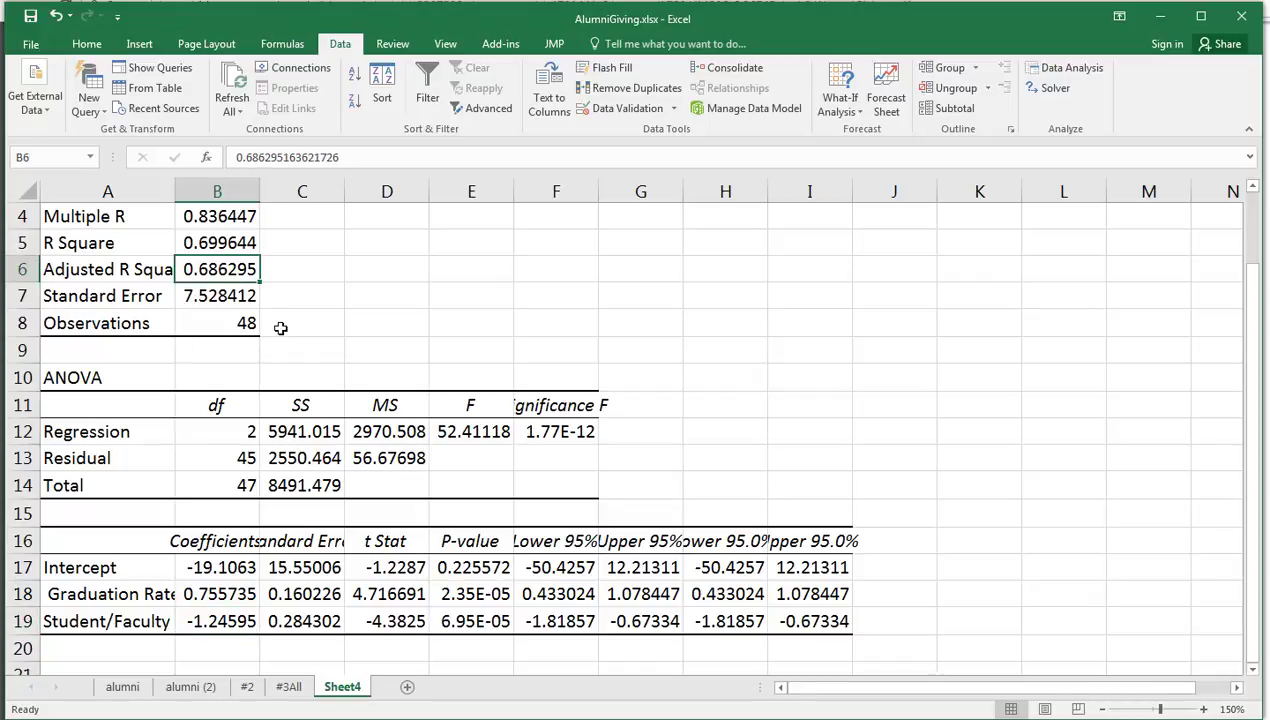
pyautogui.click(292, 688)
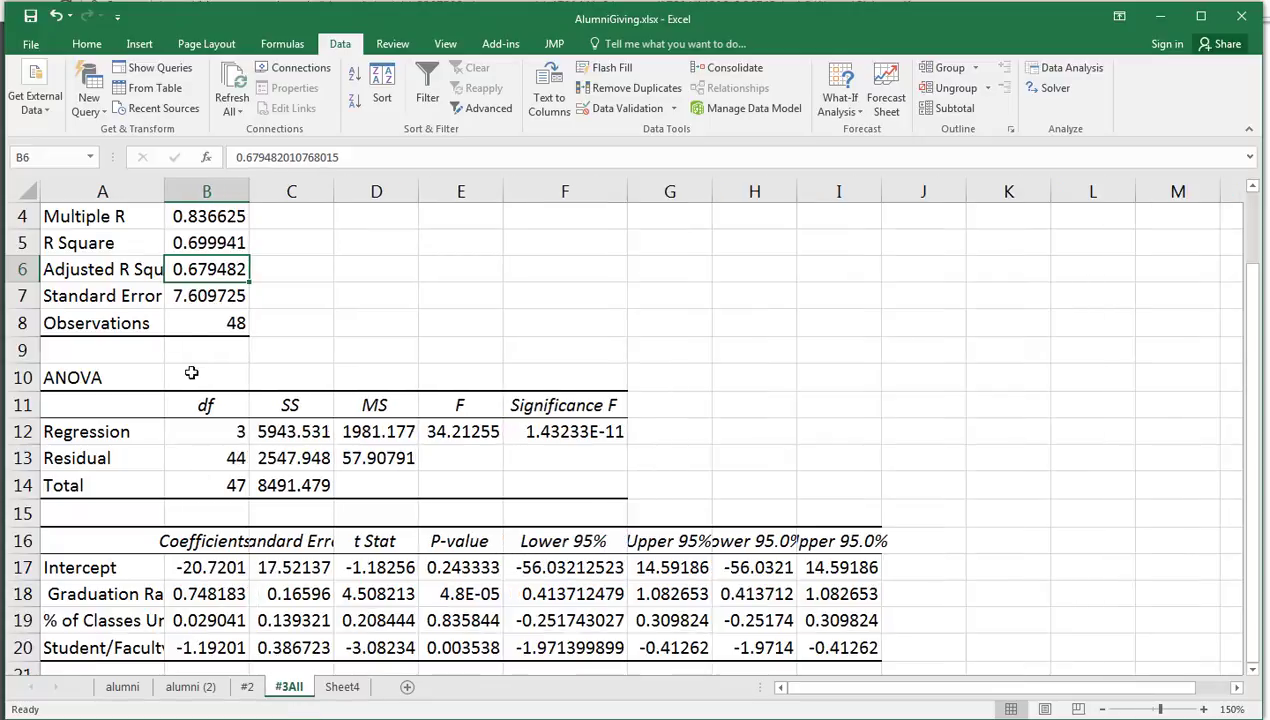
pyautogui.click(333, 688)
pyautogui.moveTo(466, 592); pyautogui.dragTo(498, 640)
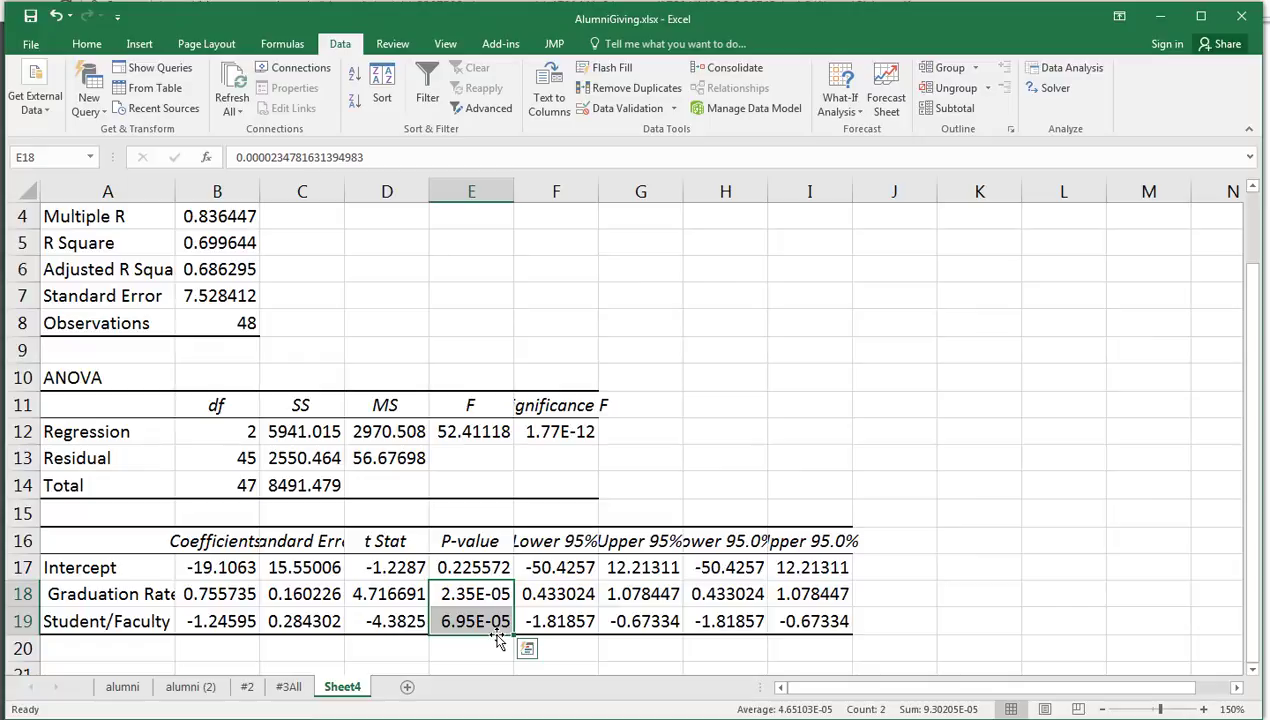